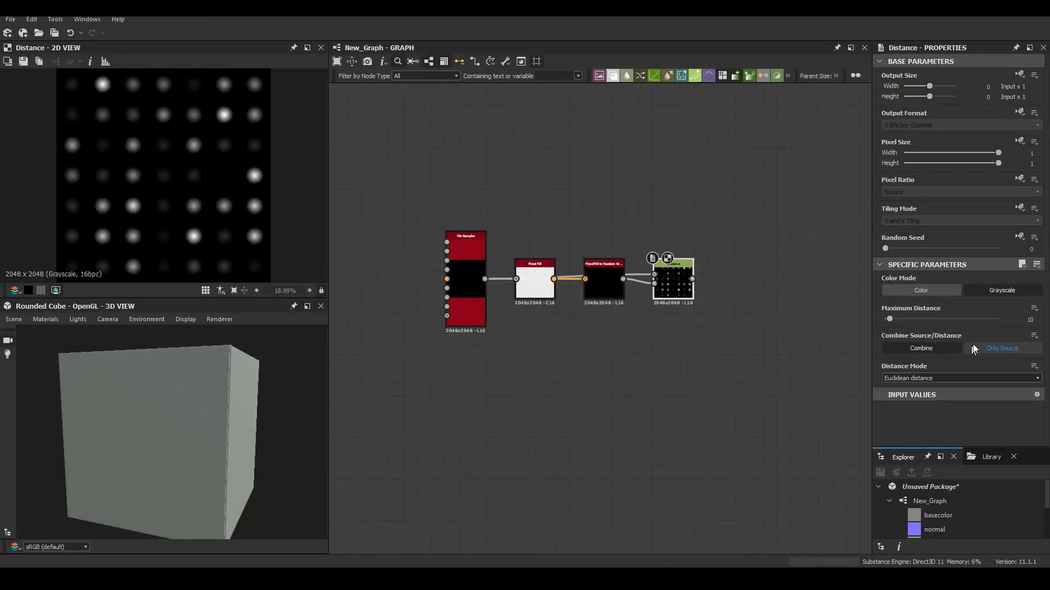
Raise Tile Sampler Position Random to 0.31 and Mask Random to 0.35
scroll(896, 274, "up", 2)
left_click_drag(894, 288, 897, 288)
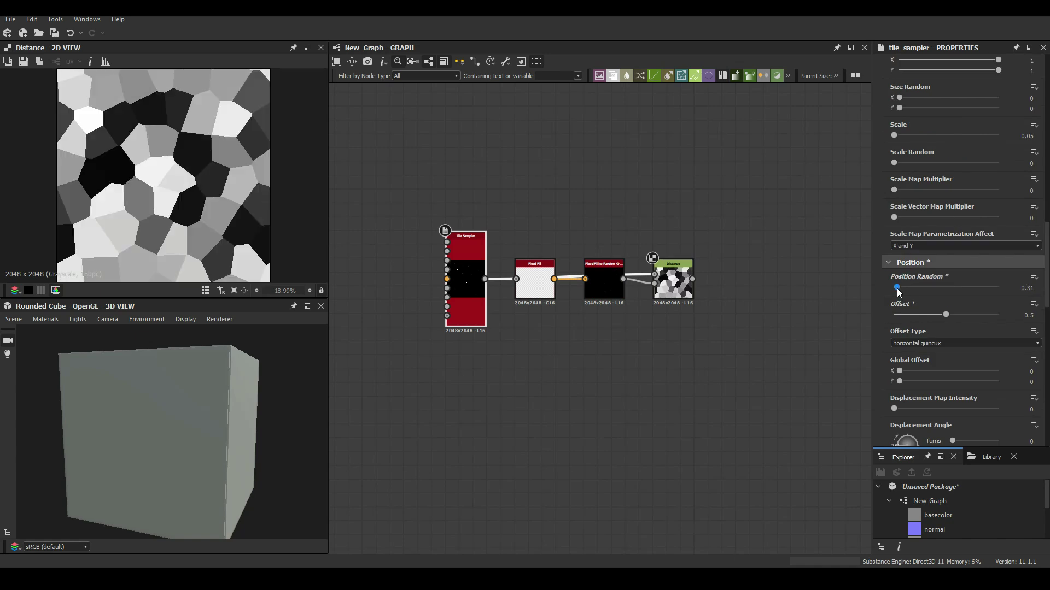
scroll(918, 241, "down", 2)
scroll(924, 328, "down", 3)
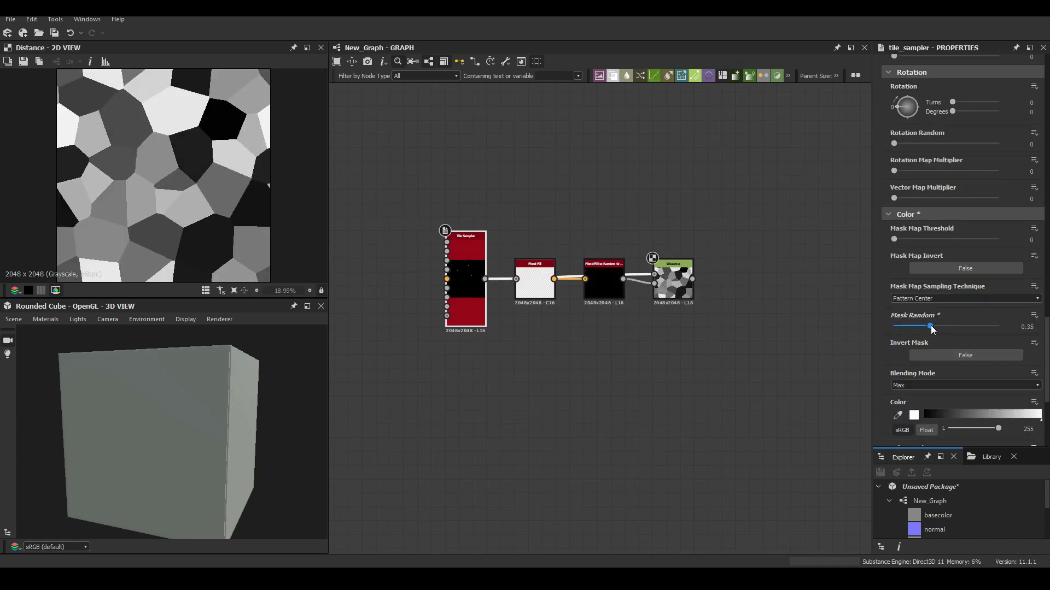
Add a Bevel node after Edge Detect
key("space")
type("bevel")
key("Return")
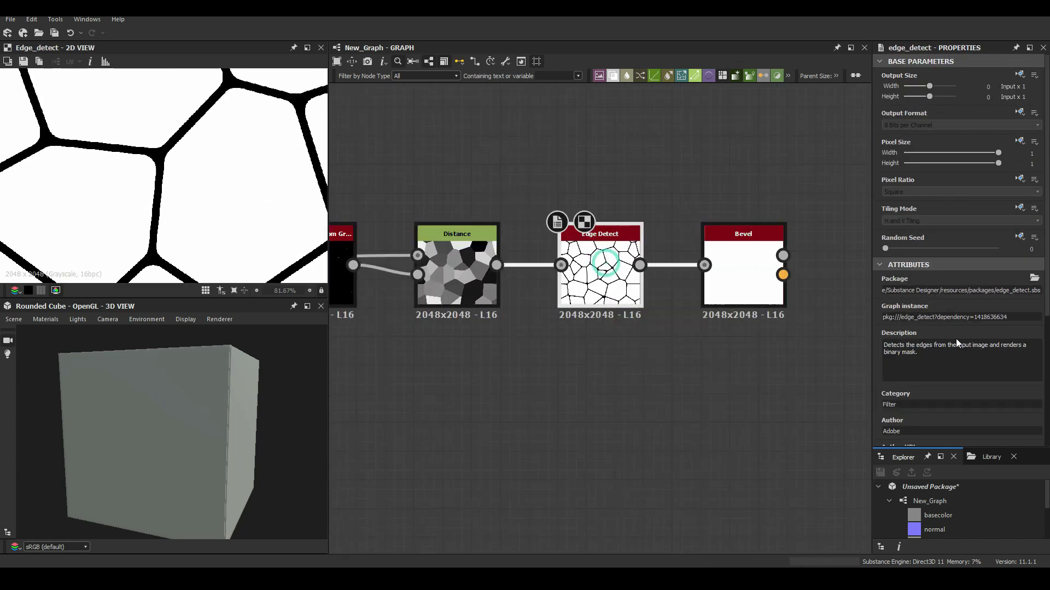
Inspect the Warp node result and lower its Scale from 7 to 6
scroll(885, 334, "down", 3)
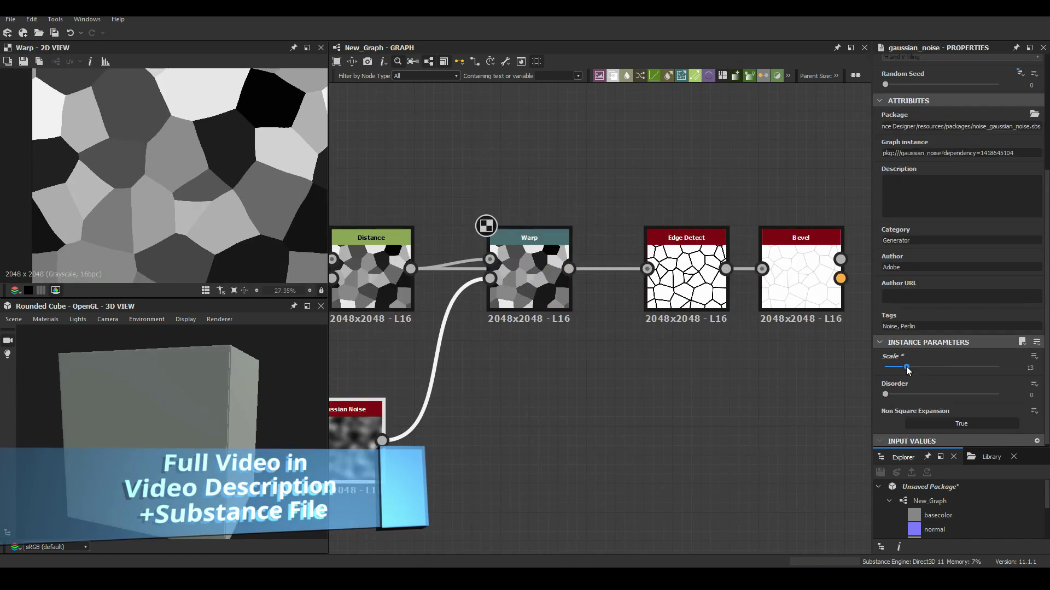
left_click(538, 254)
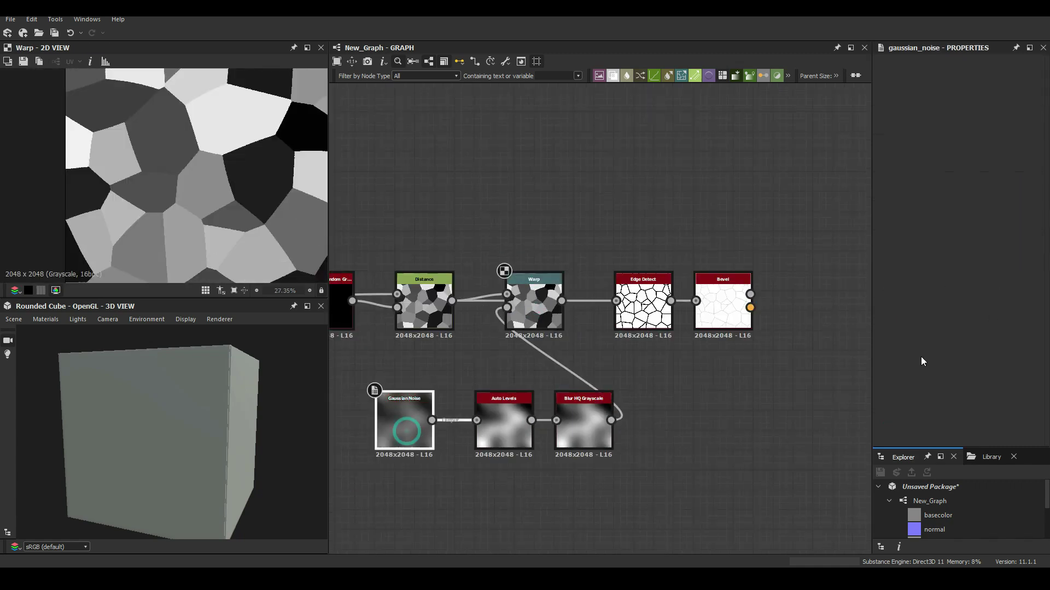
left_click_drag(897, 371, 894, 371)
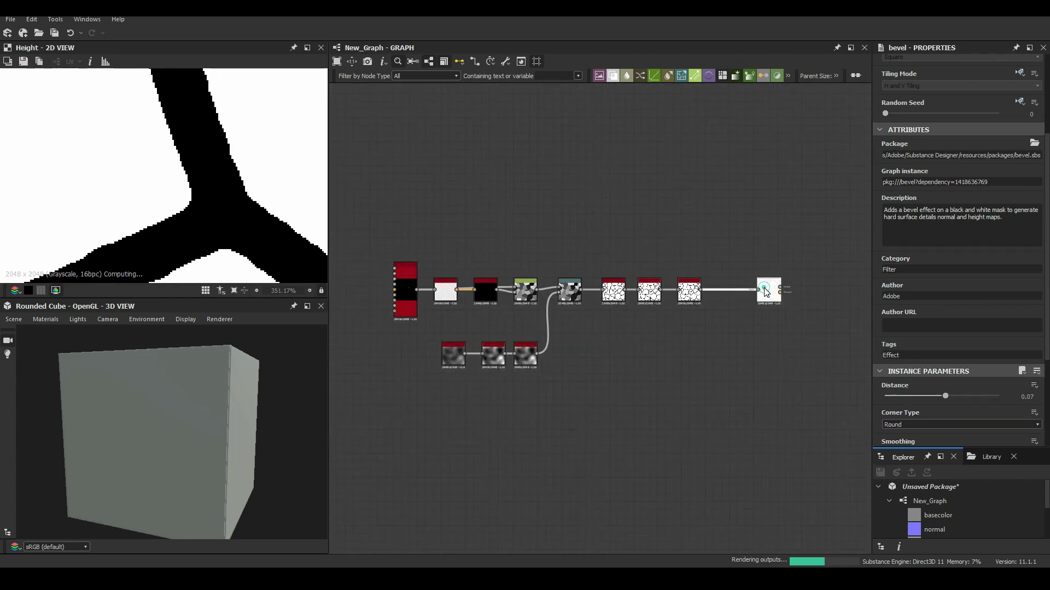
Branch a Flood Fill to Gradient off the Flood Fill output and blend it in Min (Darken) mode
left_click(712, 318)
scroll(712, 318, "down", 1)
middle_click_drag(712, 319, 526, 214)
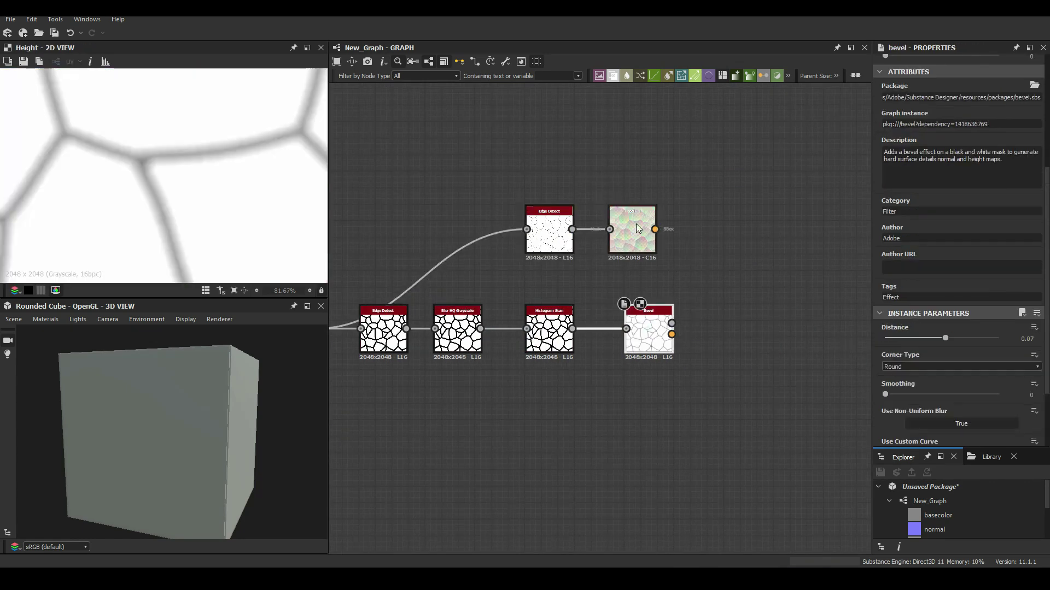
left_click_drag(655, 229, 705, 230)
left_click(710, 294)
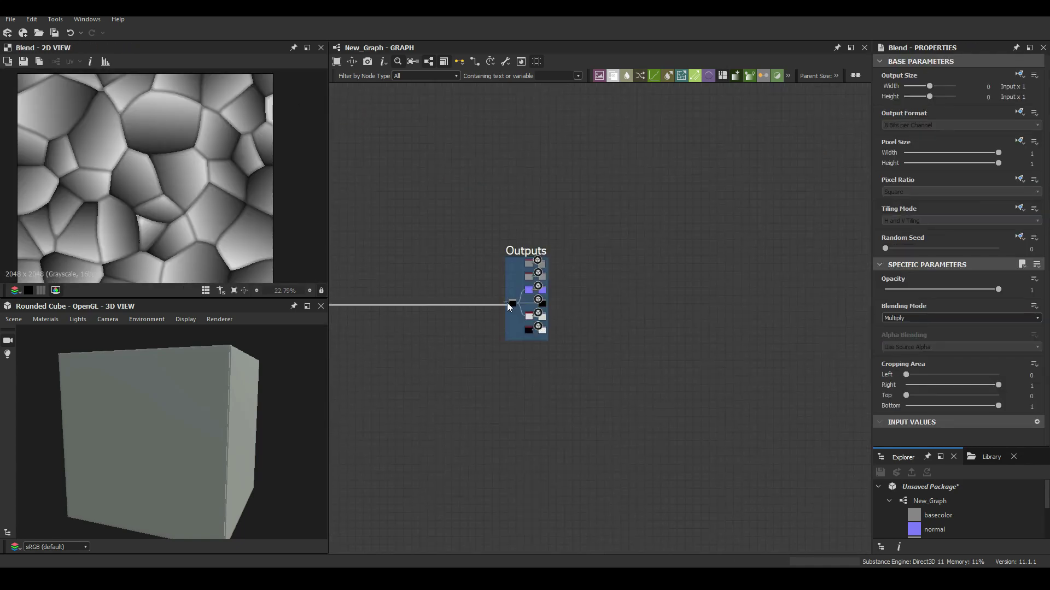
left_click(892, 369)
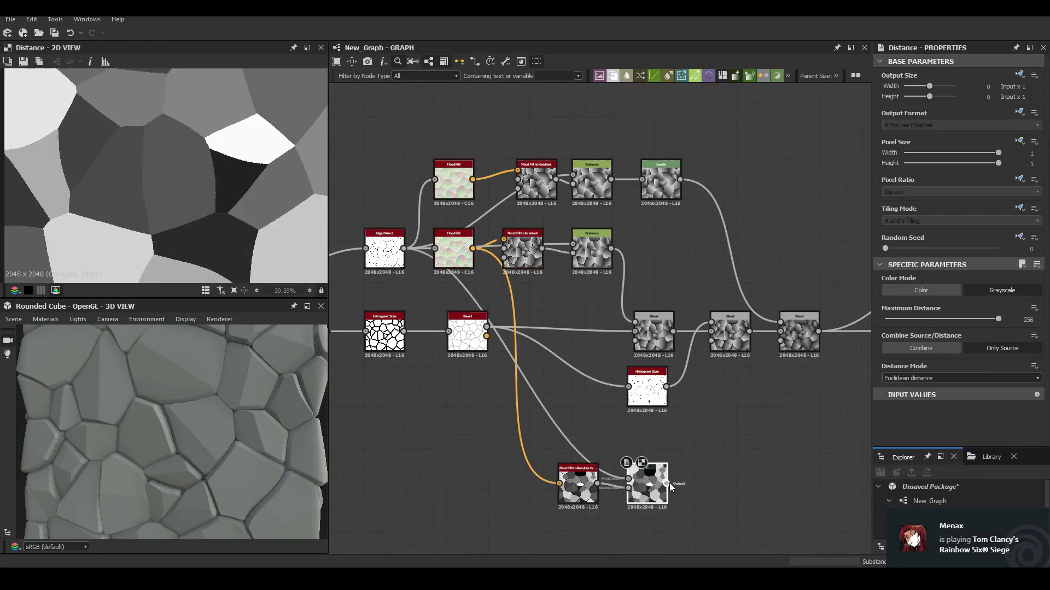
Nudge the Levels white point slightly higher on the gradient branch
scroll(221, 385, "down", 5)
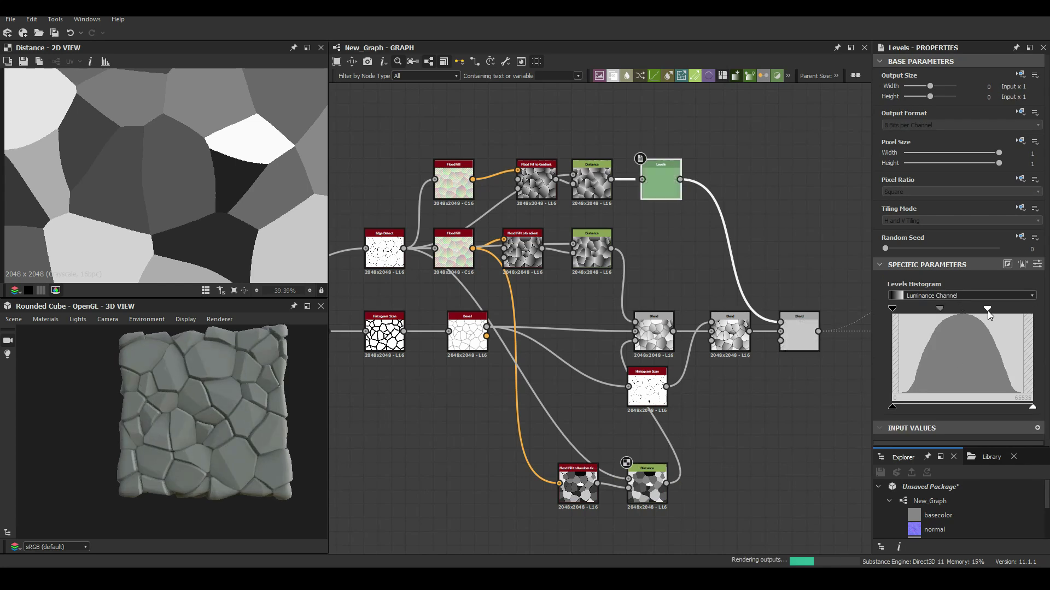
left_click_drag(1006, 313, 1011, 313)
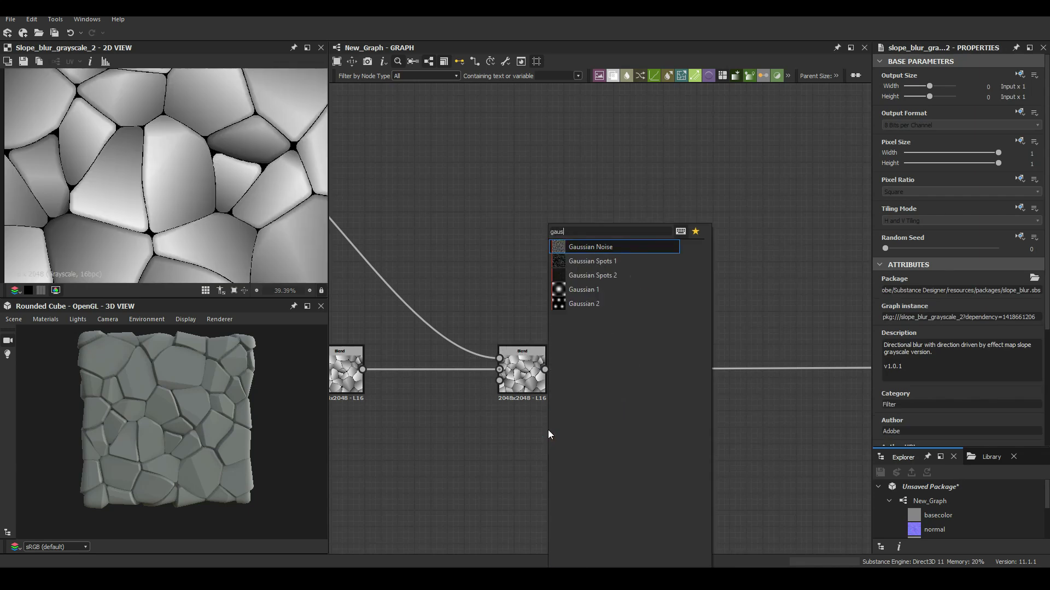
Add a Slope Blur after the Levels layer, reposition the noise node, and set Intensity to 0
scroll(886, 393, "down", 5)
scroll(155, 410, "up", 4)
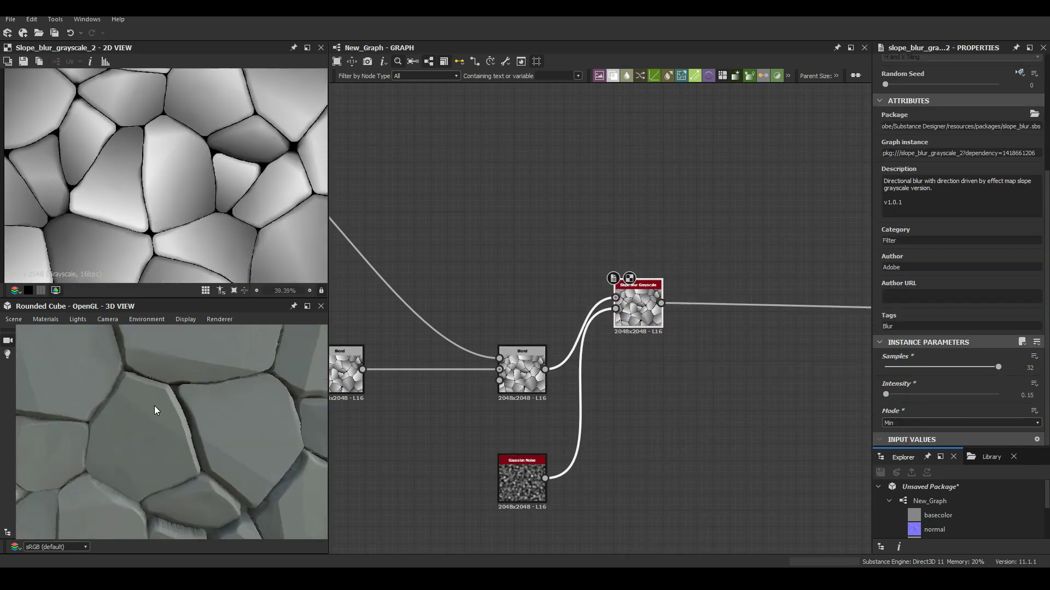
scroll(629, 428, "down", 3)
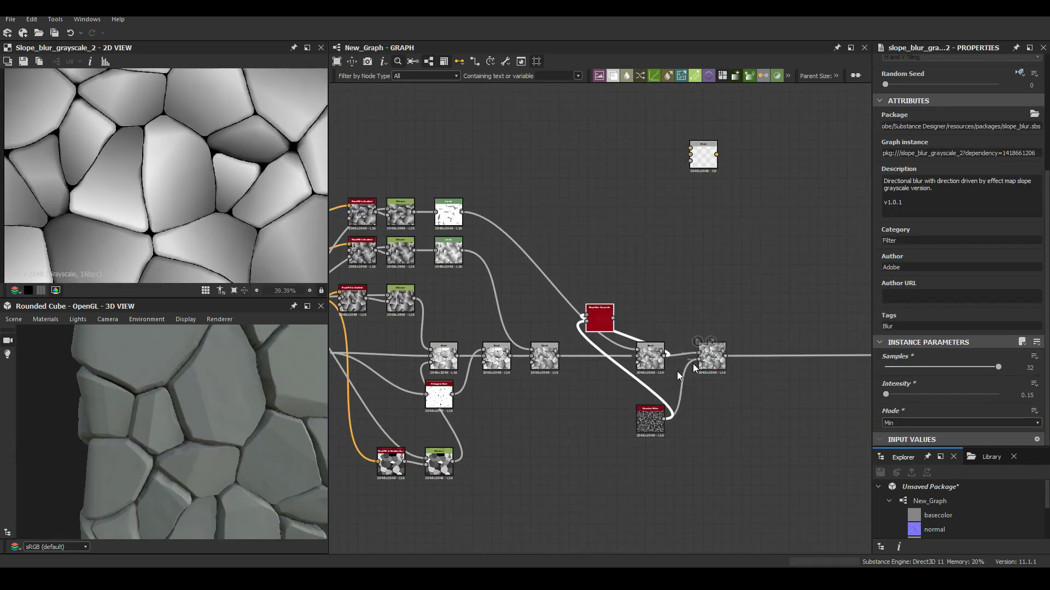
left_click_drag(530, 204, 606, 322)
scroll(890, 428, "down", 3)
scroll(890, 428, "down", 2)
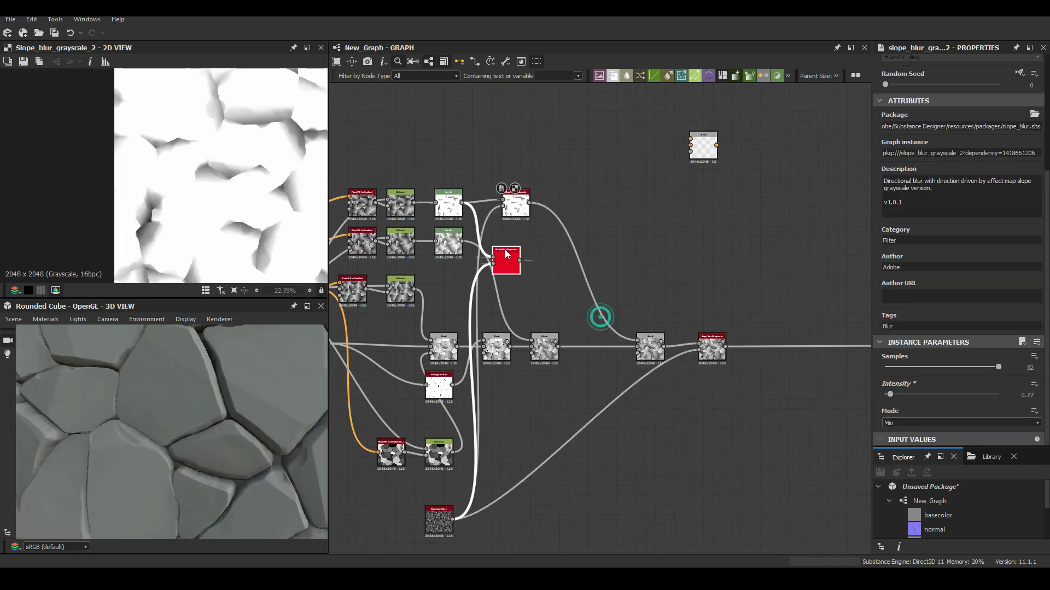
left_click_drag(651, 428, 538, 350)
scroll(551, 389, "up", 2)
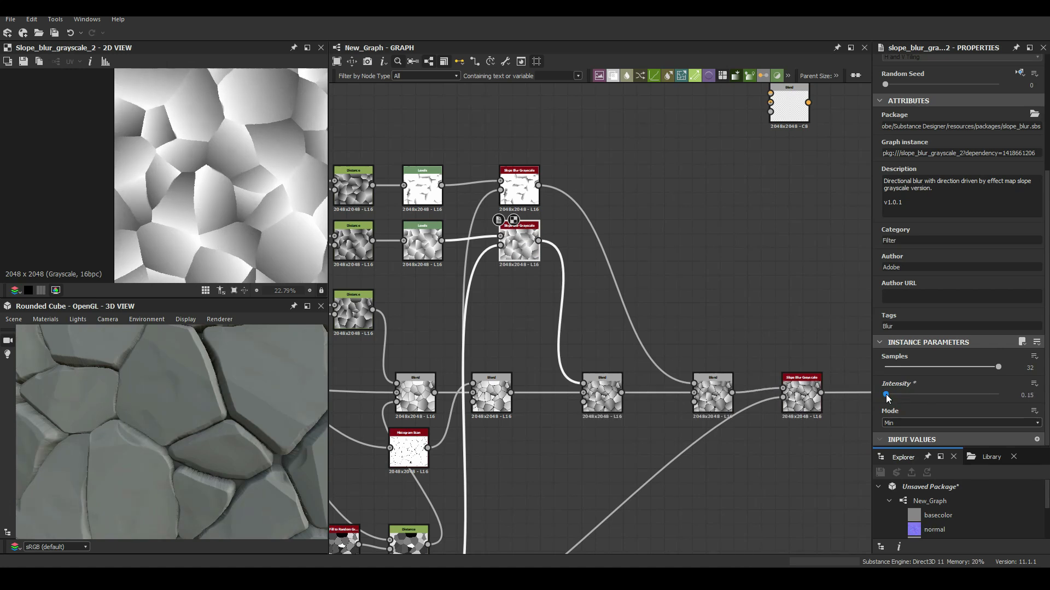
left_click_drag(887, 398, 880, 398)
Preview the Flood Fill to Gradient output and the Blend result
scroll(704, 339, "down", 3)
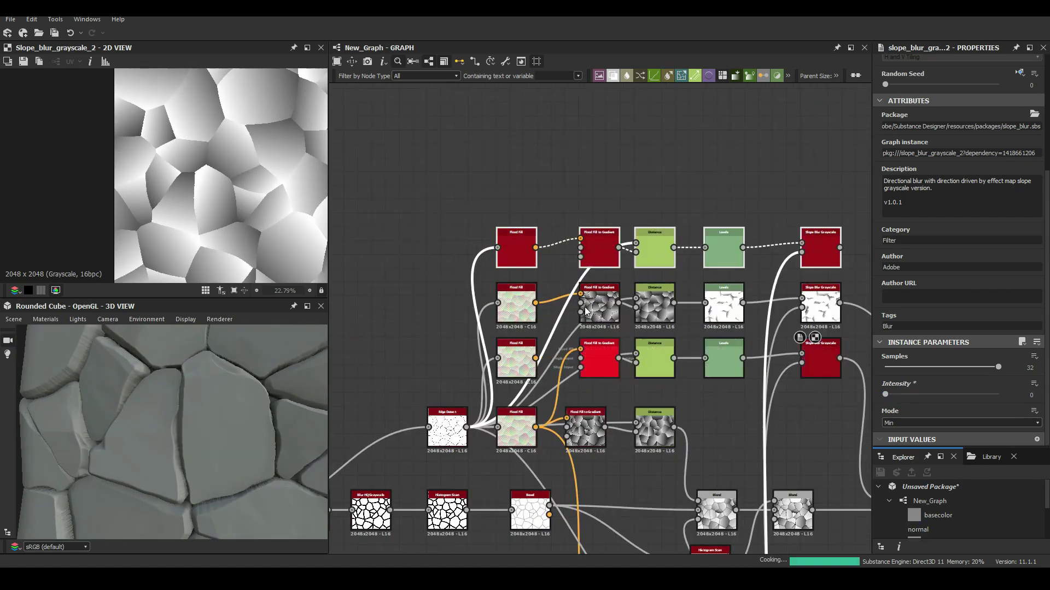
scroll(508, 245, "up", 2)
double_click(517, 328)
scroll(694, 444, "down", 1)
left_click(694, 444)
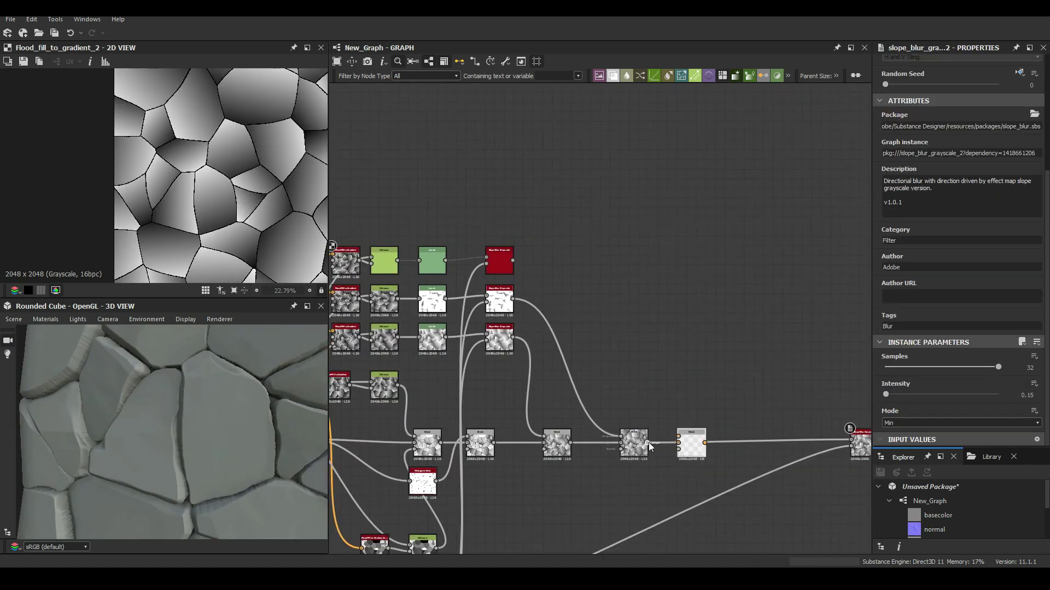
double_click(695, 444)
middle_click_drag(684, 444, 654, 432)
Select the Slope Blur node and bring up the node menu for a Polygon shape
left_click(448, 283)
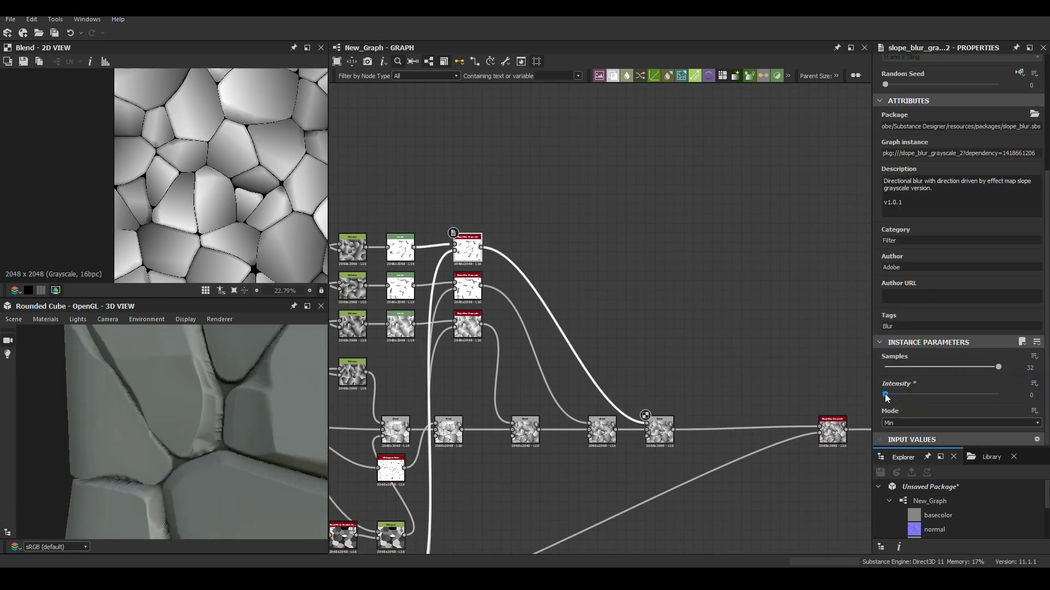
scroll(204, 445, "down", 3)
scroll(229, 418, "down", 2)
scroll(598, 251, "down", 2)
right_click(598, 251)
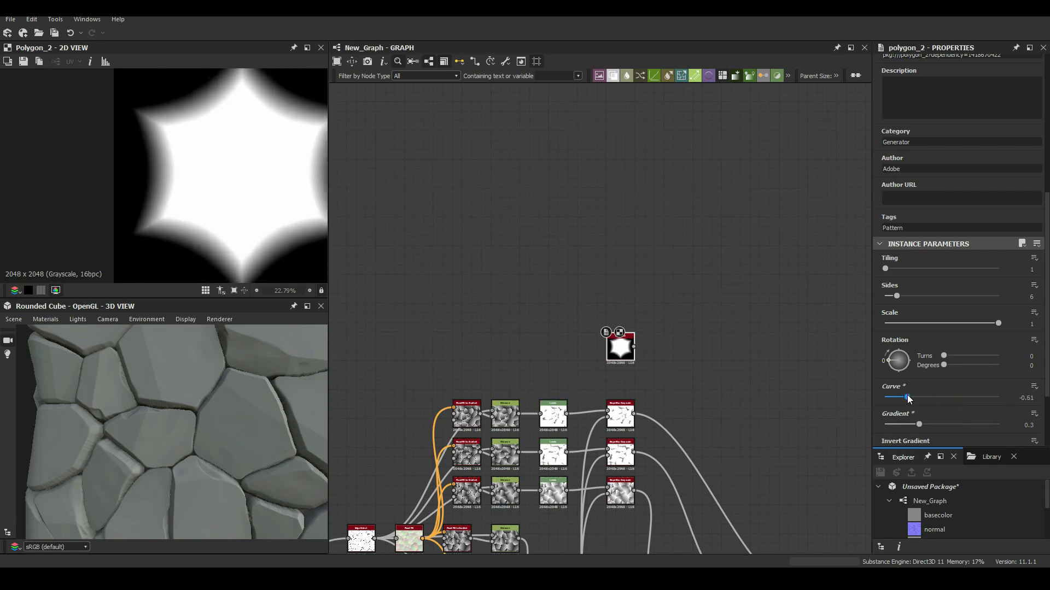
Add a Tile Sampler and wire the Polygon into it
key("space")
type("tile")
key("Return")
left_click_drag(633, 346, 752, 245)
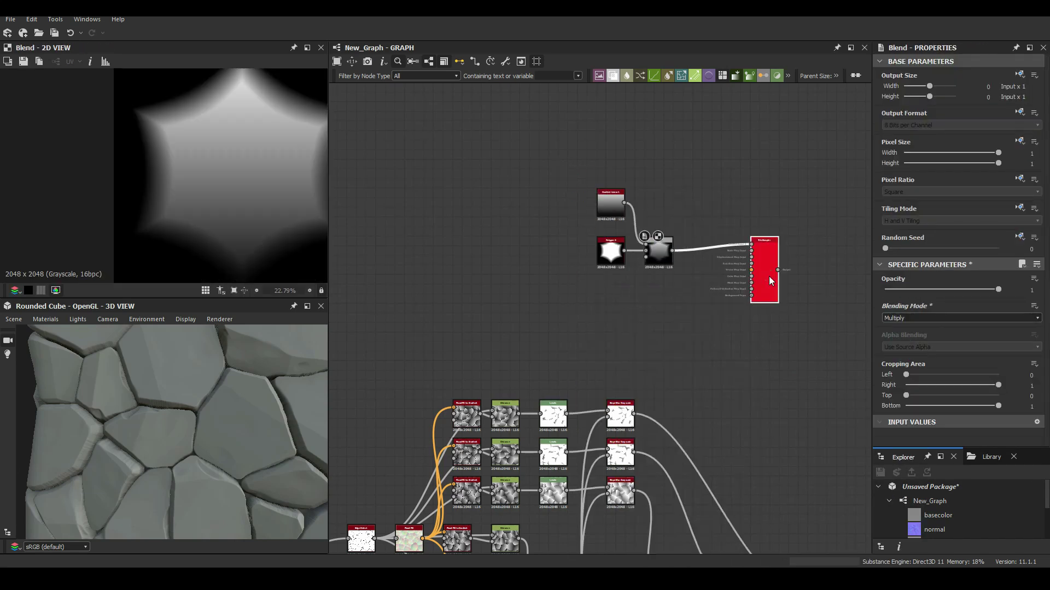
Raise the Tile Sampler's Position Random, Scale Random and Scale values
left_click(769, 280)
scroll(956, 246, "down", 10)
left_click_drag(895, 275, 927, 276)
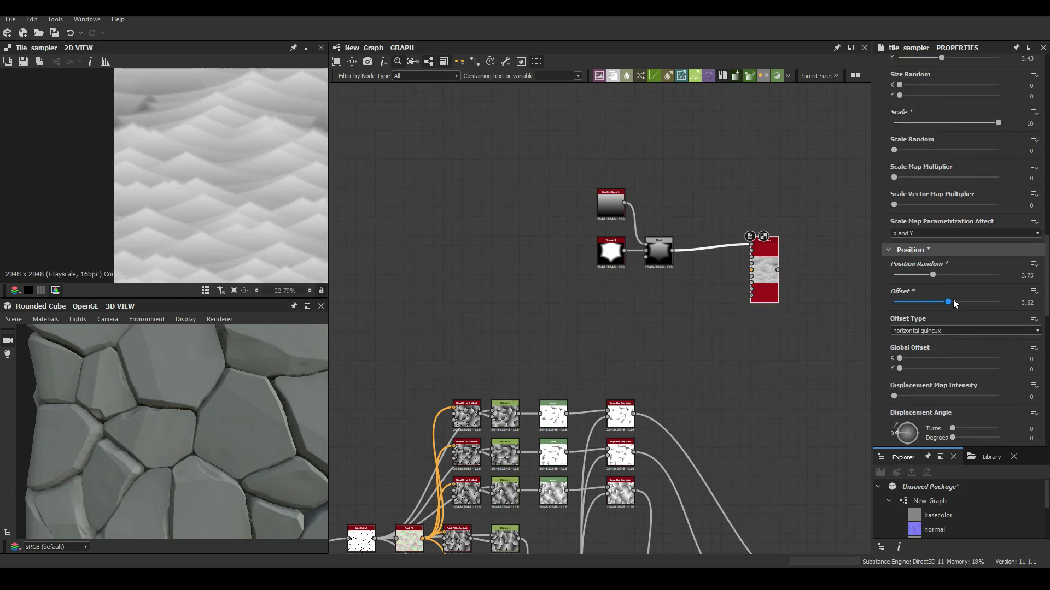
scroll(940, 290, "up", 3)
left_click_drag(894, 314, 961, 313)
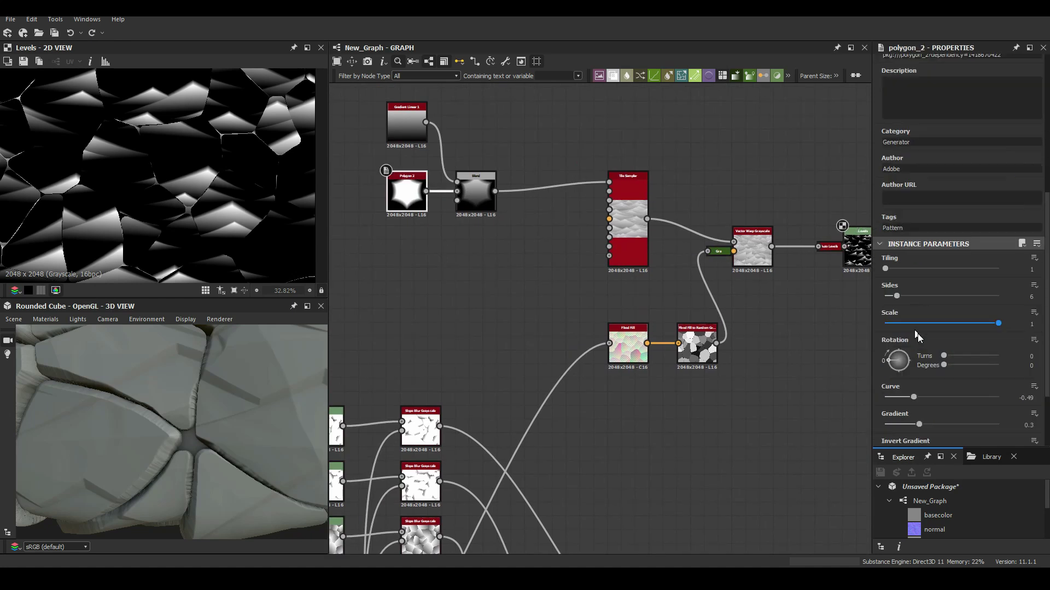
Set the polygon gradient to 0.39 and add a Fractal Sum Base with roughness 0.24
left_click_drag(949, 332, 930, 332)
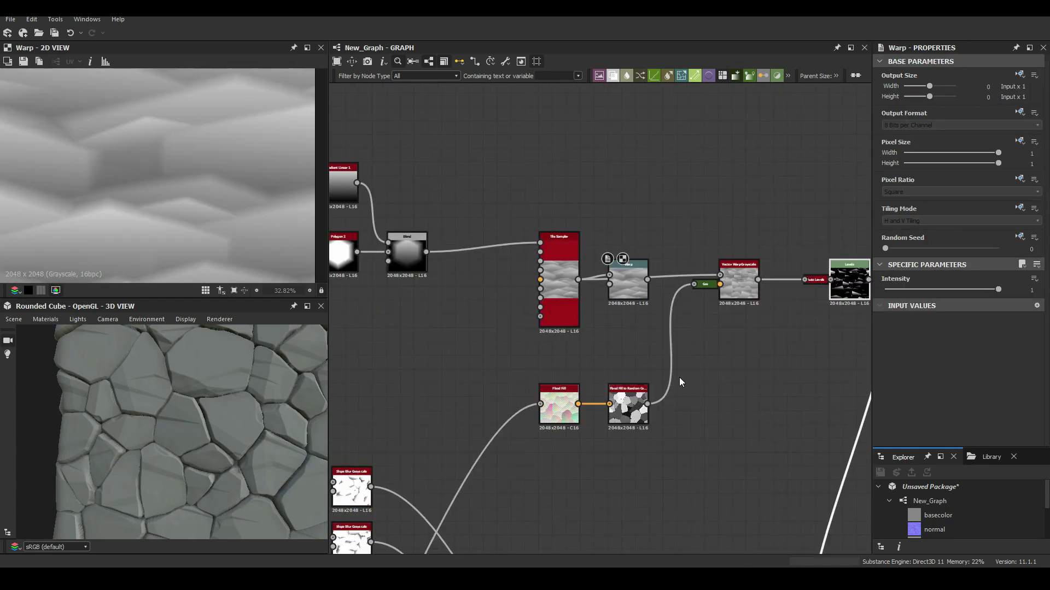
key("space")
type("fr")
left_click(594, 319)
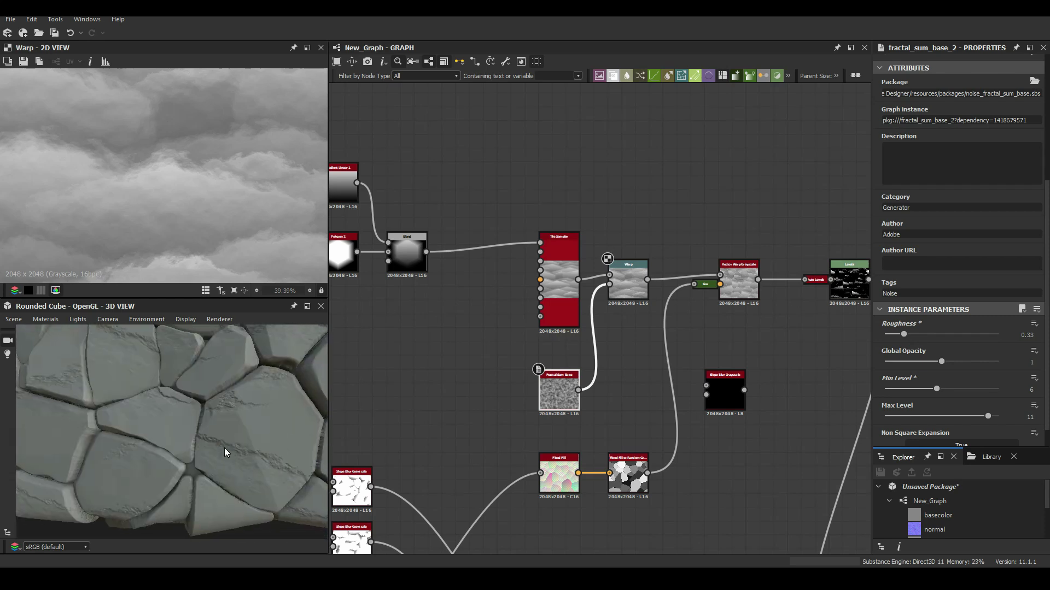
left_click_drag(903, 334, 899, 334)
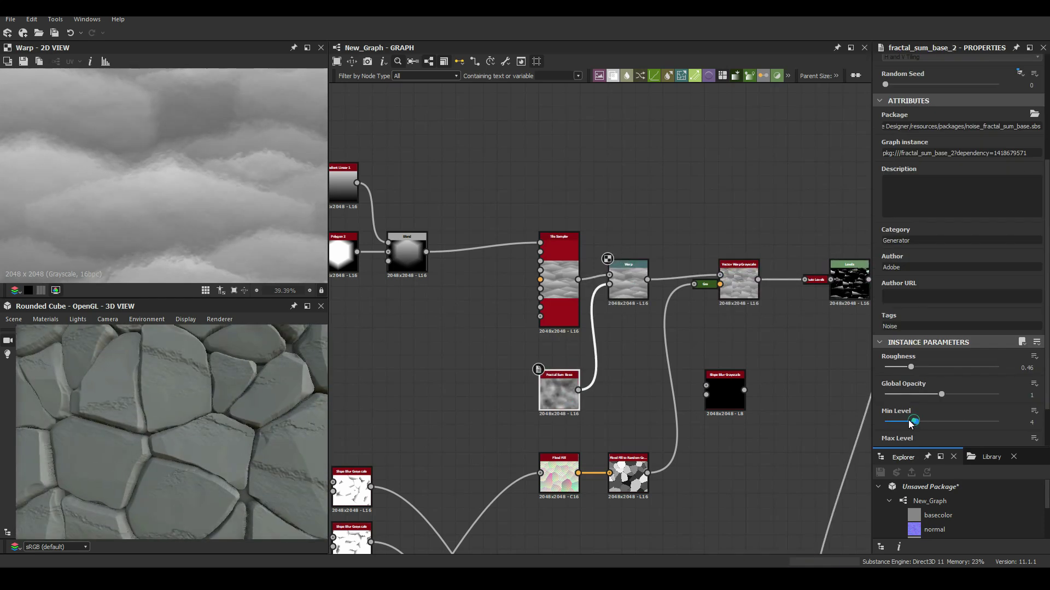
Add a Gaussian Noise node beside the Warp node
left_click(628, 280)
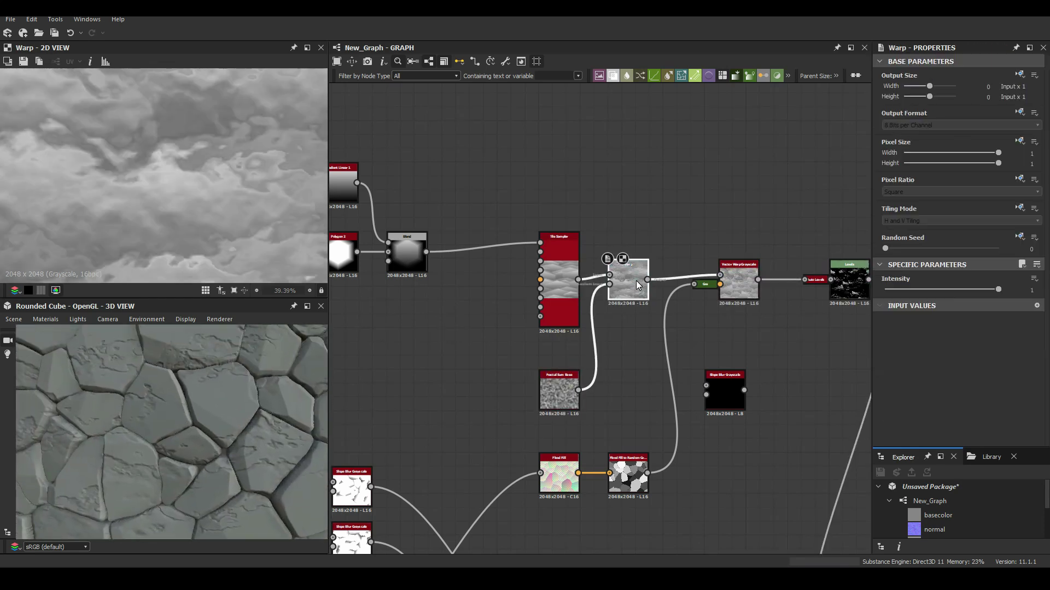
left_click(526, 171)
key("space")
type("gaus")
key("Return")
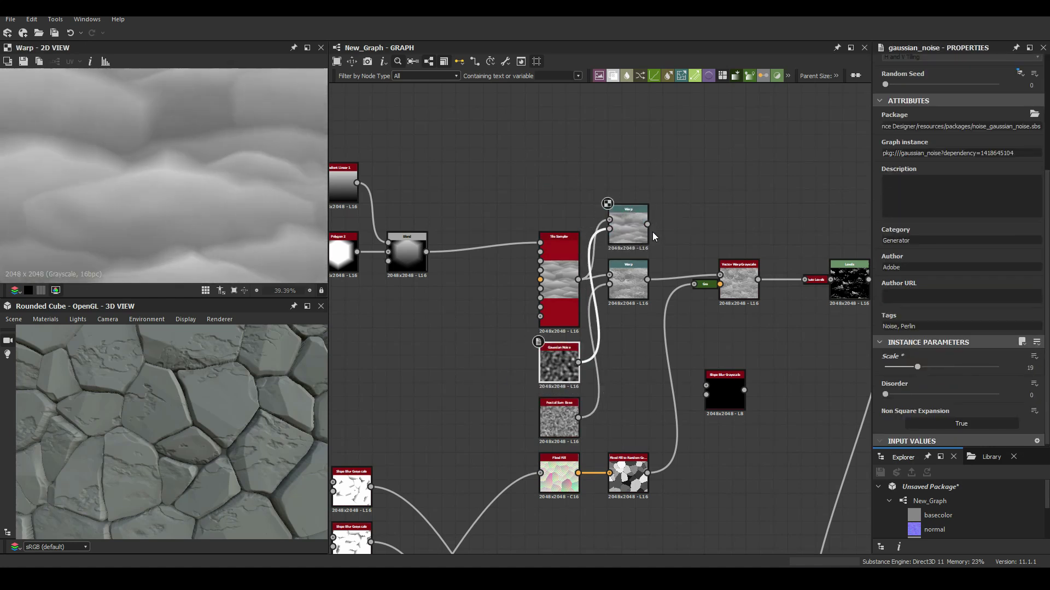
middle_click_drag(708, 371, 560, 396)
Connect Fractal Sum Base into the Slope Blur, set its mode, and bring roughness to 0.19
left_click_drag(570, 418, 675, 363)
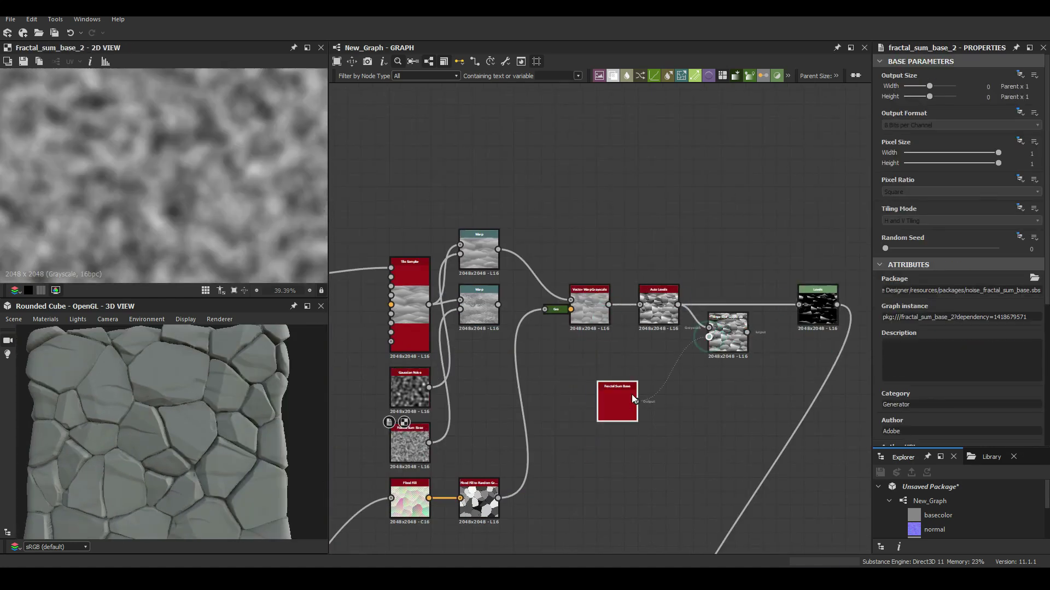
left_click(727, 336)
left_click(891, 423)
scroll(153, 355, "up", 5)
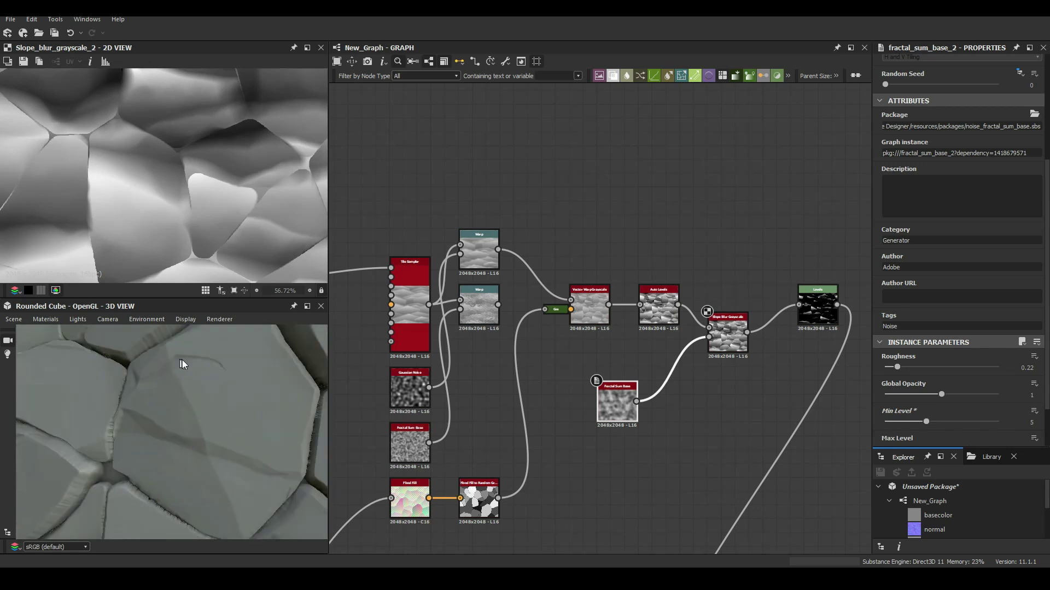
left_click_drag(902, 372, 895, 367)
scroll(895, 367, "down", 1)
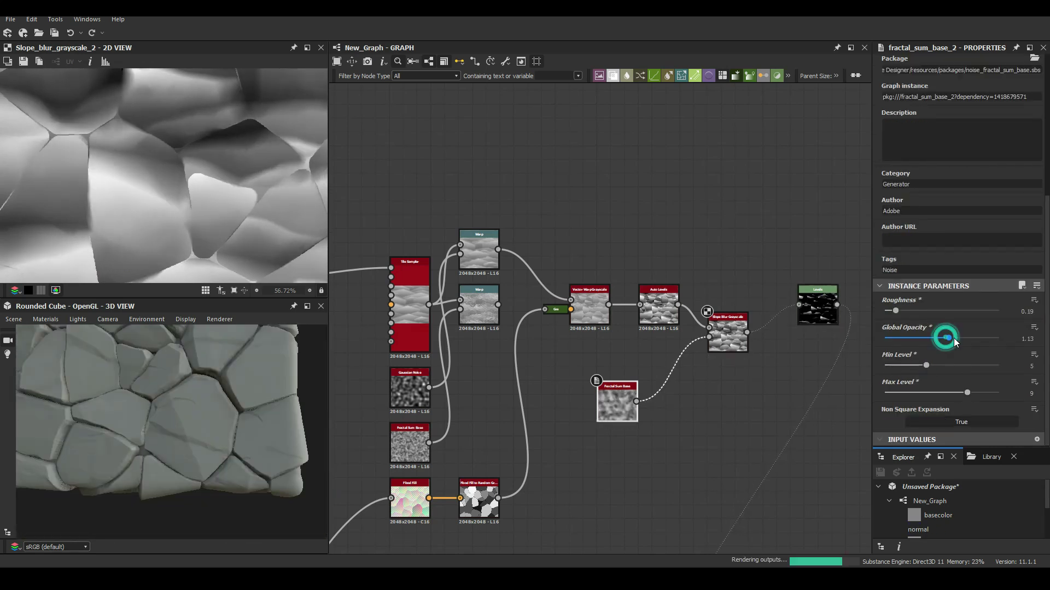
scroll(429, 87, "down", 3)
left_click(421, 189)
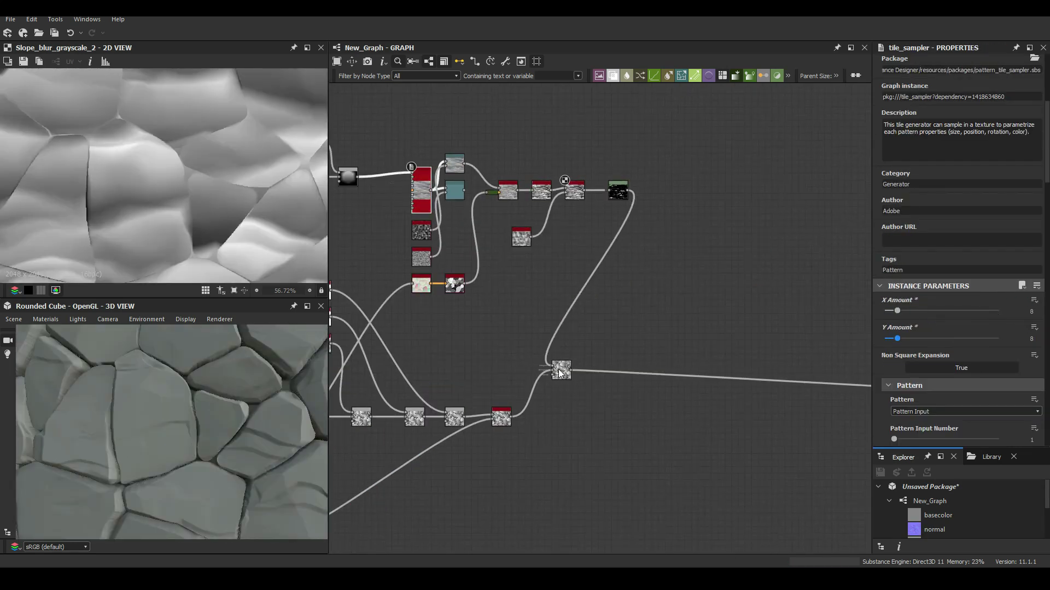
Move the Vector Warp Grayscale node between Slope Blur and Levels
left_click_drag(488, 295, 673, 295)
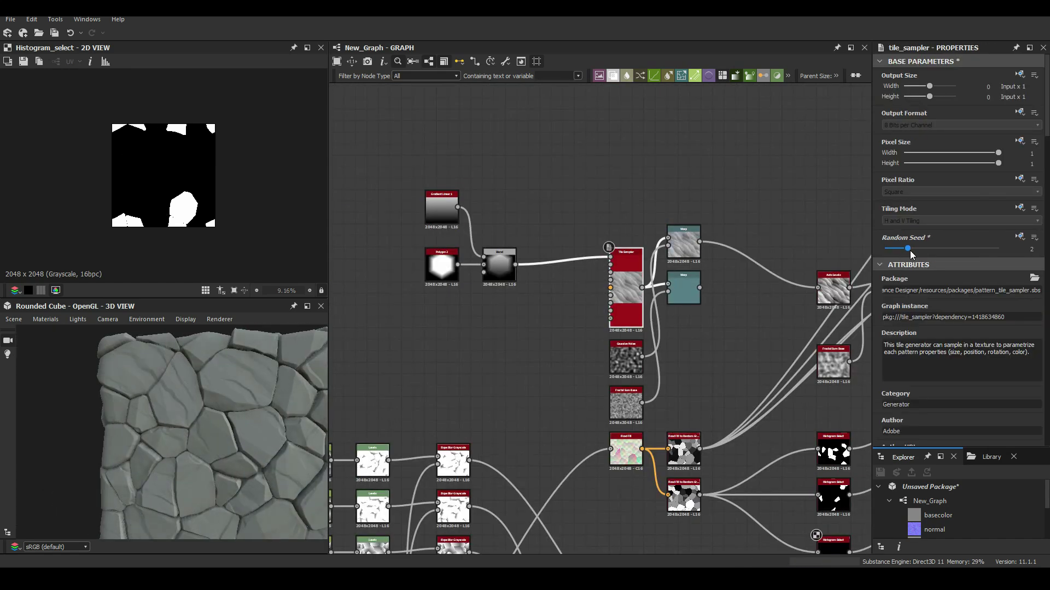
scroll(596, 306, "down", 5)
Add a Tile Sampler with Size X 0.18 for vertical post stripes
middle_click_drag(590, 306, 553, 371)
key("space")
left_click(684, 332)
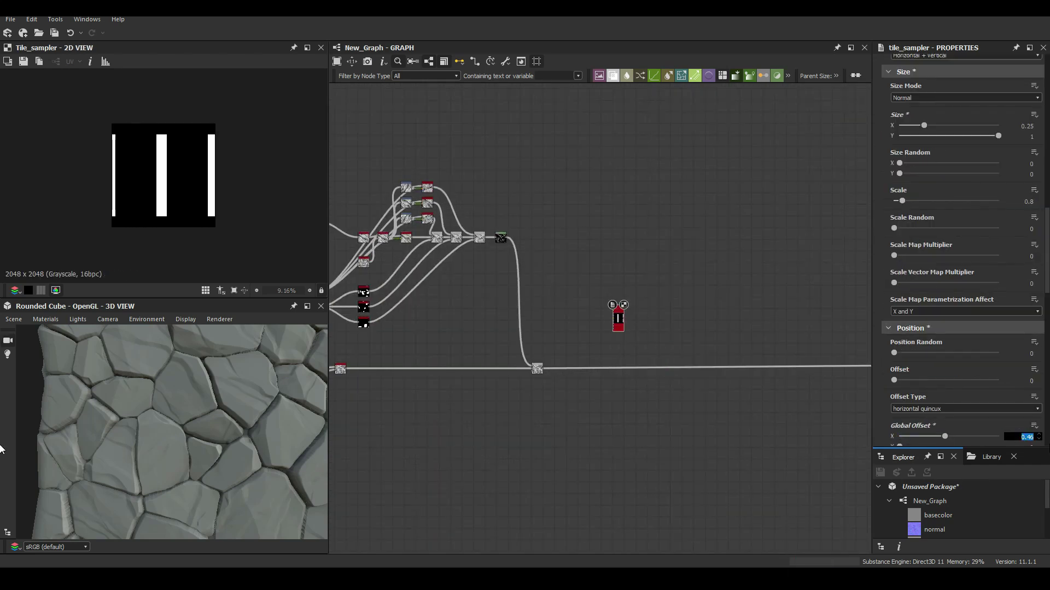
scroll(978, 236, "up", 3)
left_click_drag(924, 224, 917, 226)
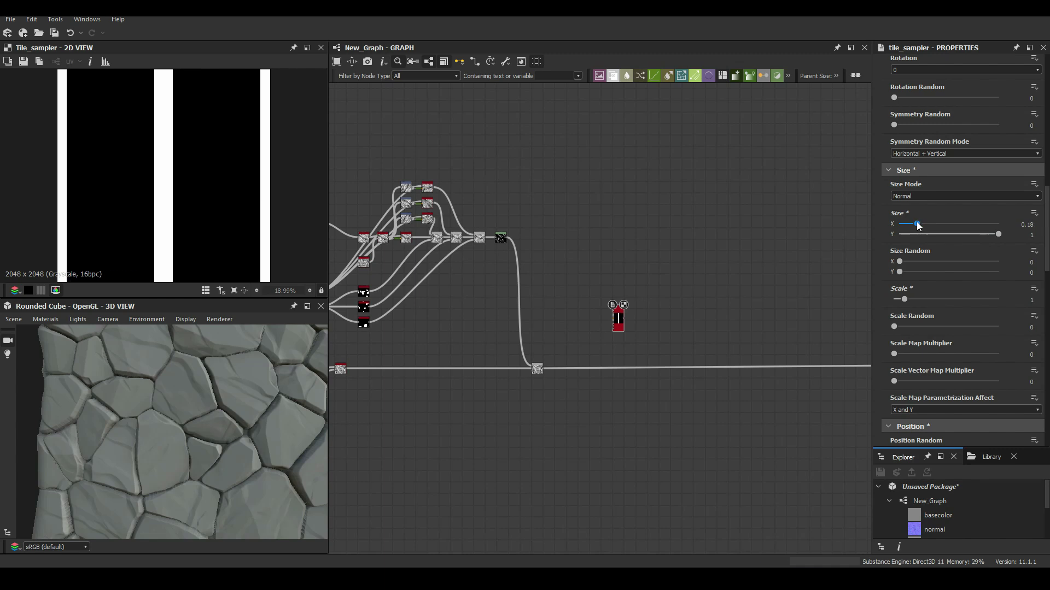
Bevel the stripes at distance -0.05 and multiply them into the stone chain through Levels and Blend
key("space")
left_click(629, 244)
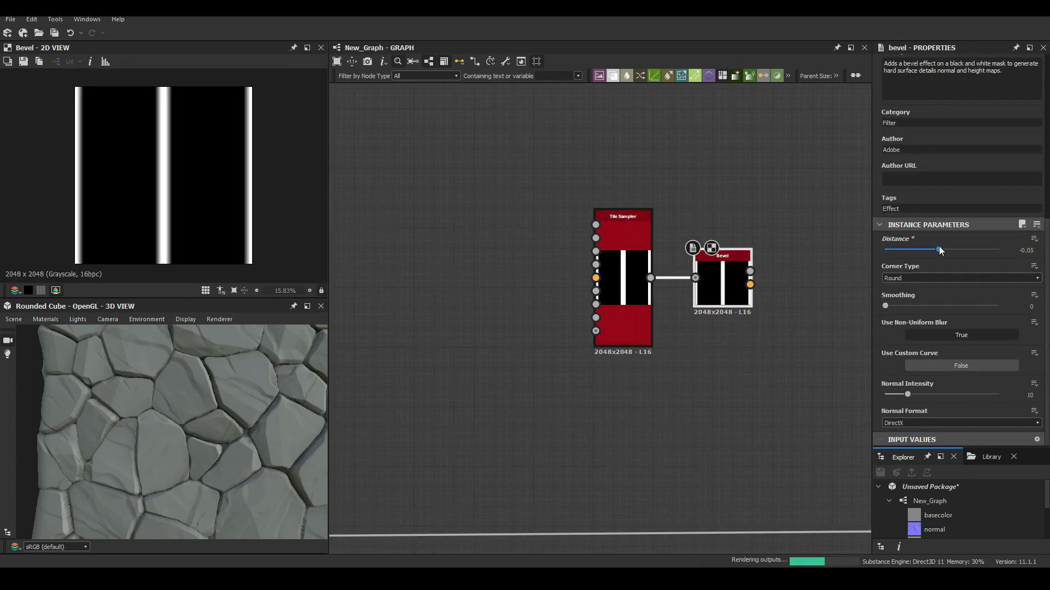
left_click(1040, 249)
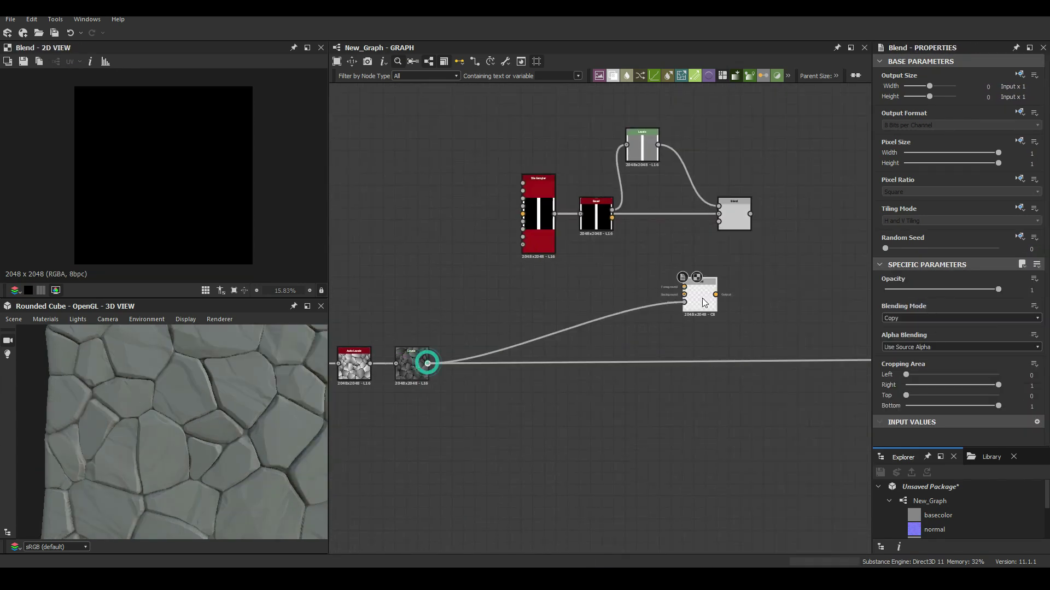
left_click(957, 318)
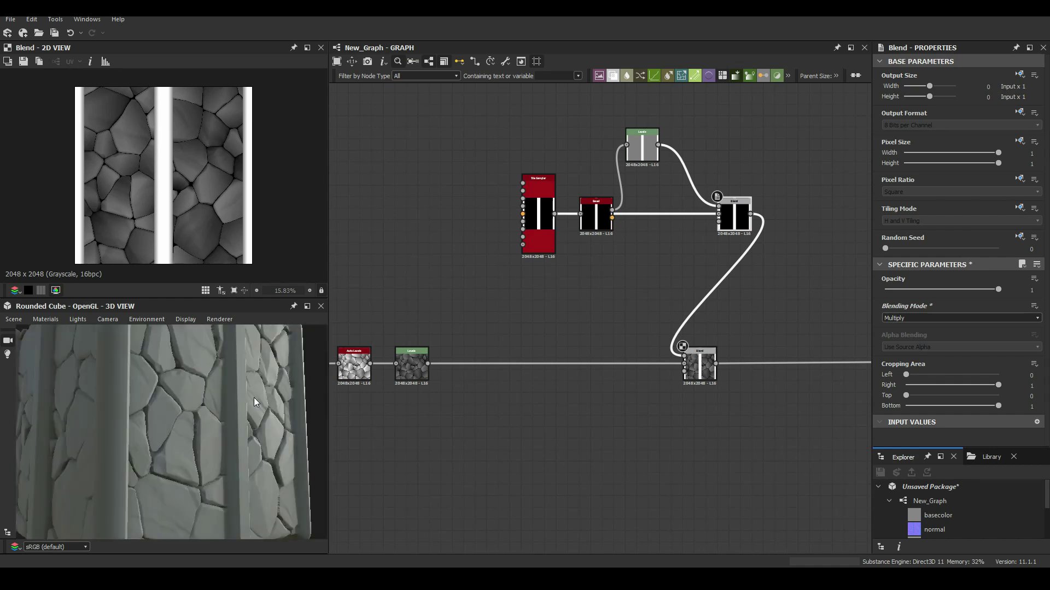
left_click_drag(647, 164, 659, 186)
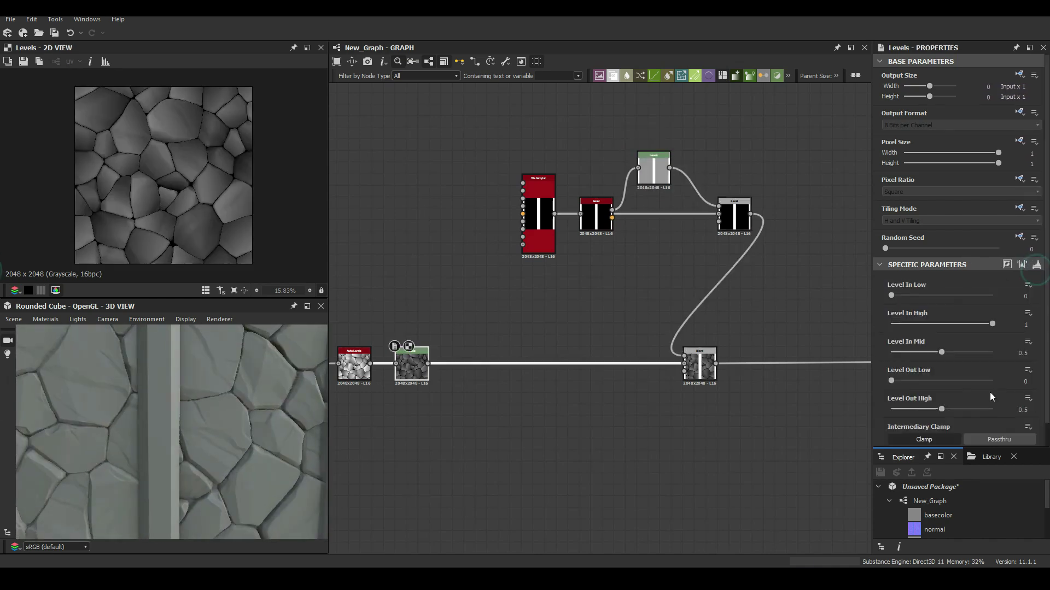
scroll(578, 218, "down", 2)
Search for a Polygon node to add to the graph
key("space")
type("polygon")
key("Return")
key("space")
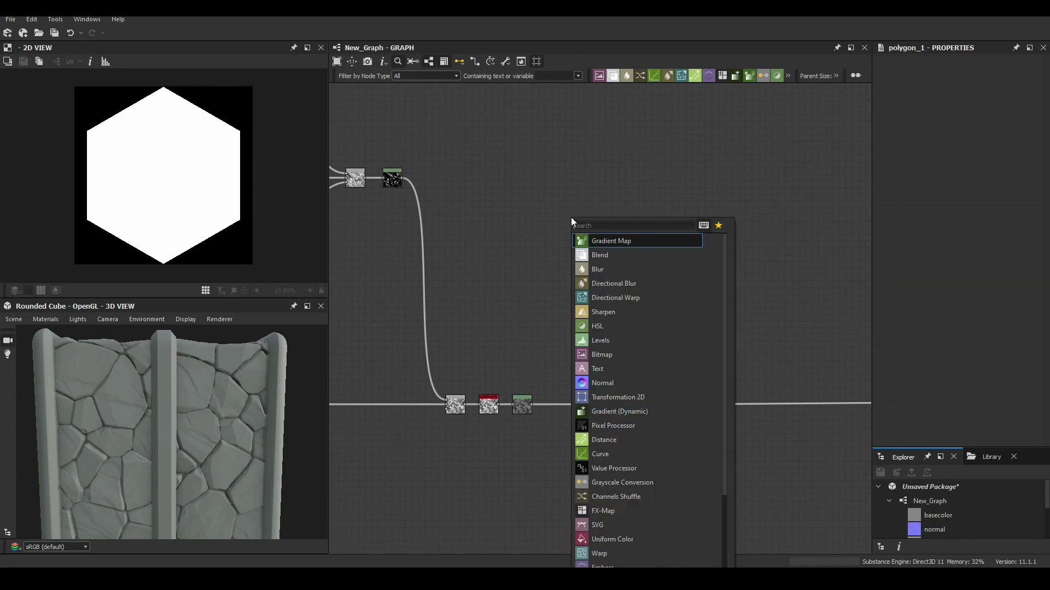
Add a three-sided Polygon and use it as the Tile Sampler's pattern input
type("polygon")
key("Return")
left_click_drag(902, 296, 885, 296)
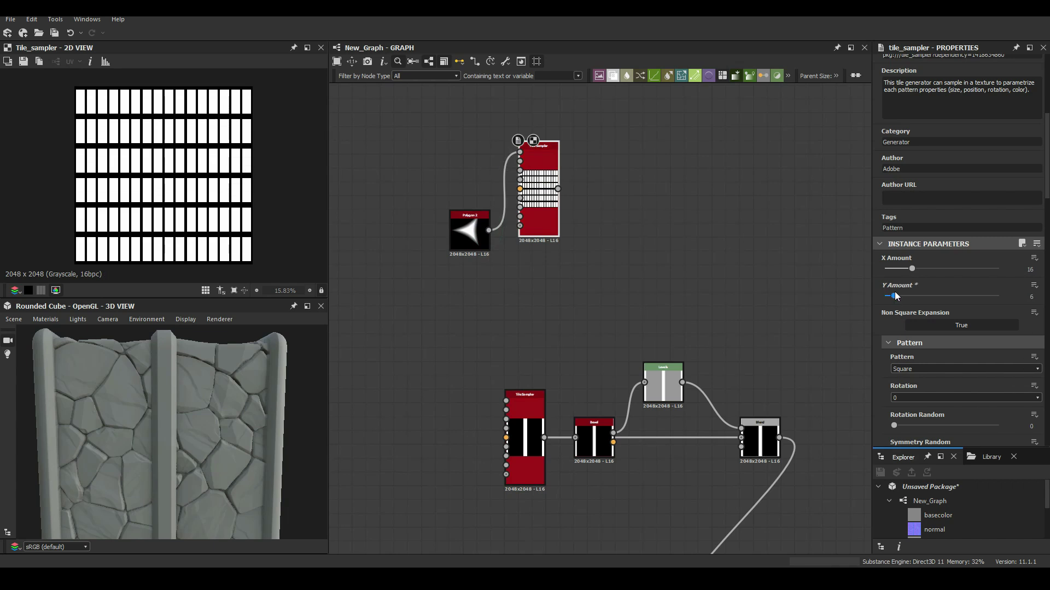
scroll(990, 362, "up", 3)
left_click(930, 377)
left_click(902, 421)
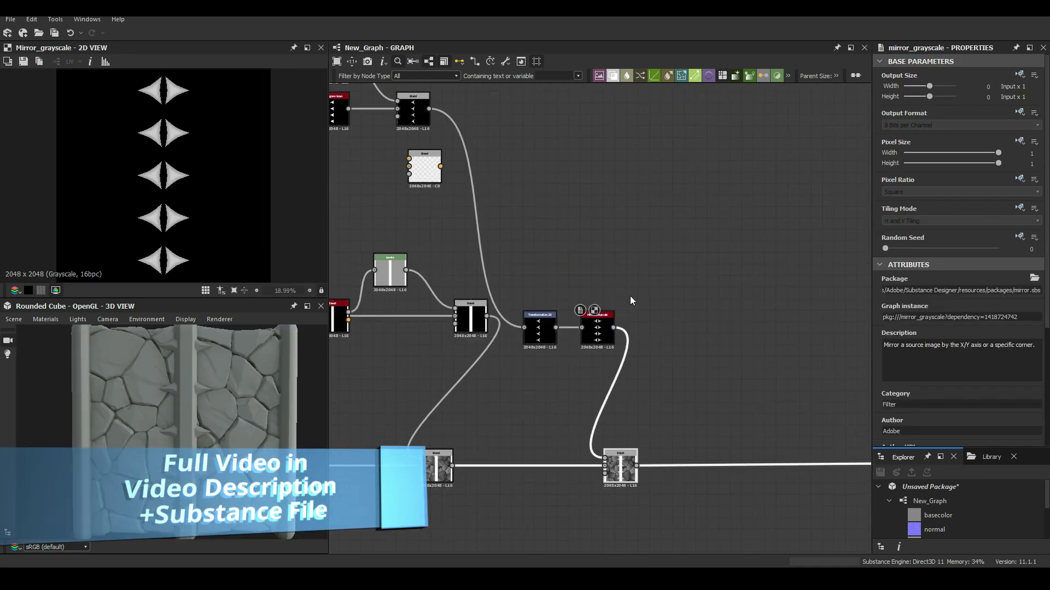
Blend the mirrored spike rows together and route the slope-blurred spikes into the wall blend
left_click(627, 462)
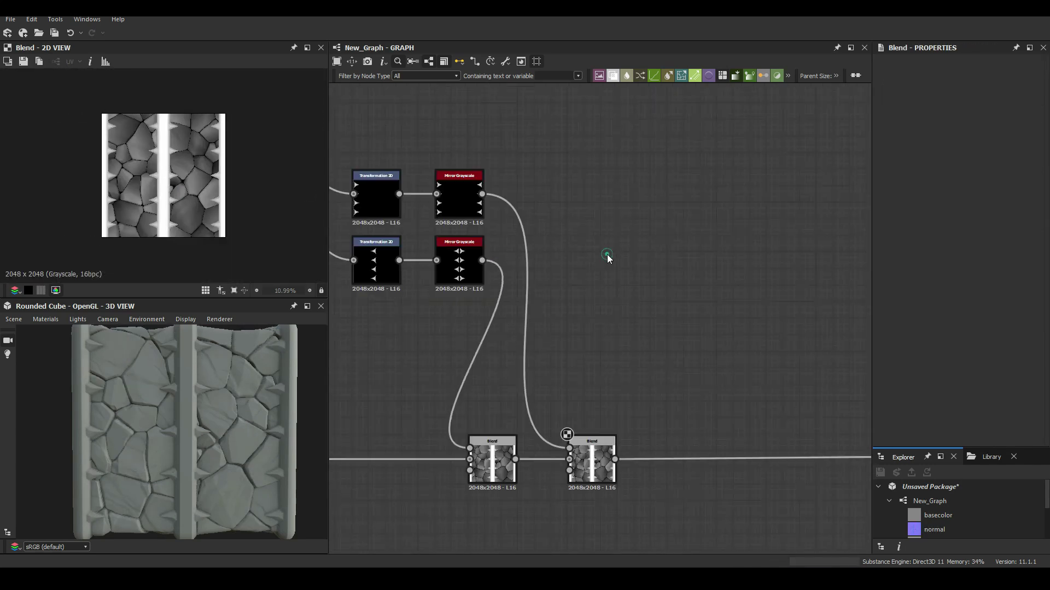
key("ctrl+v")
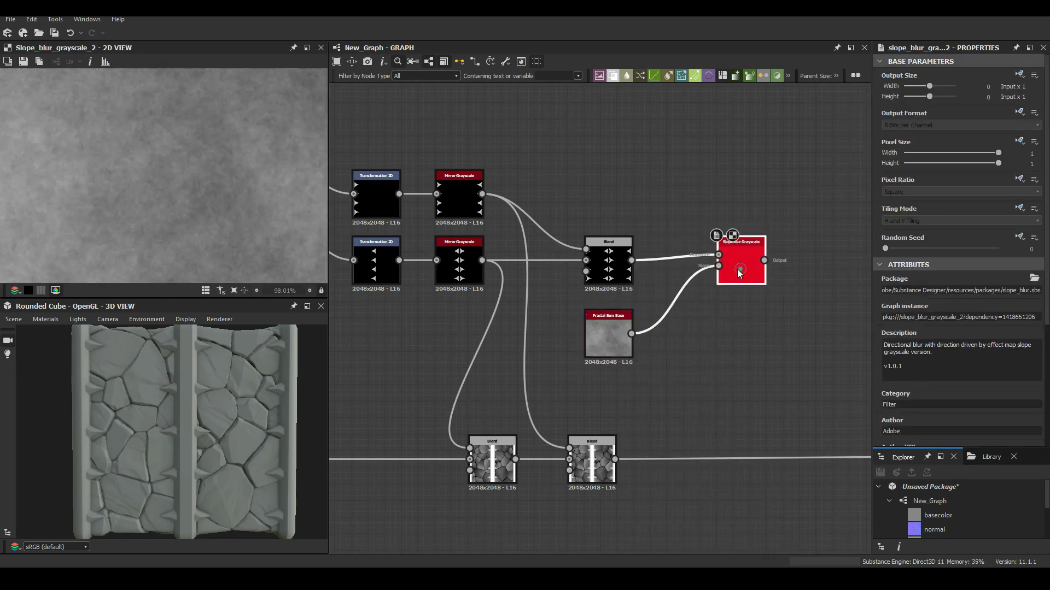
left_click(603, 334)
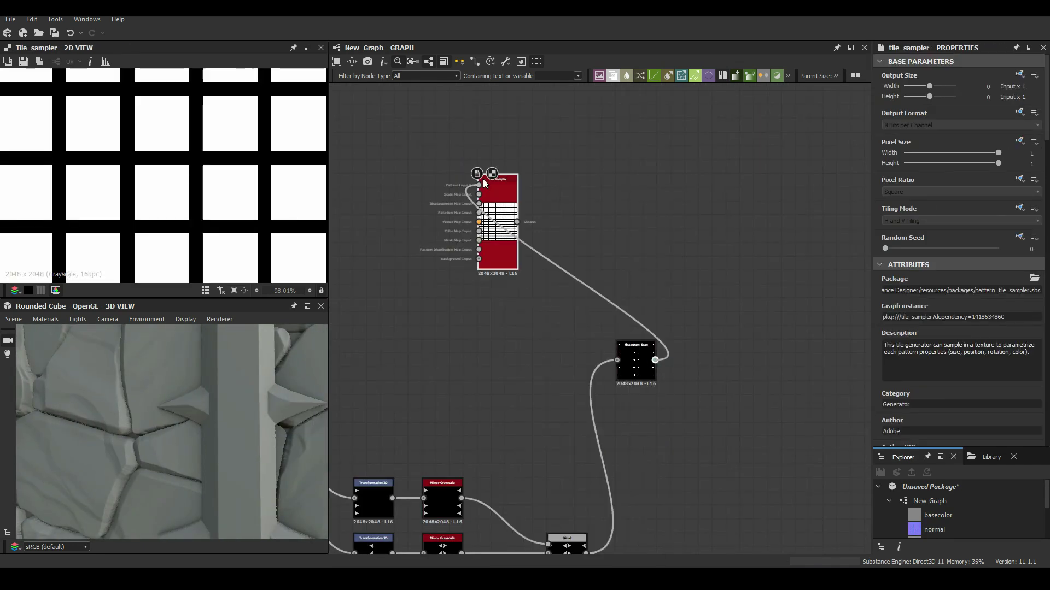
Adjust the Blend sliders and add an Invert Grayscale after the spike Levels
scroll(908, 340, "down", 10)
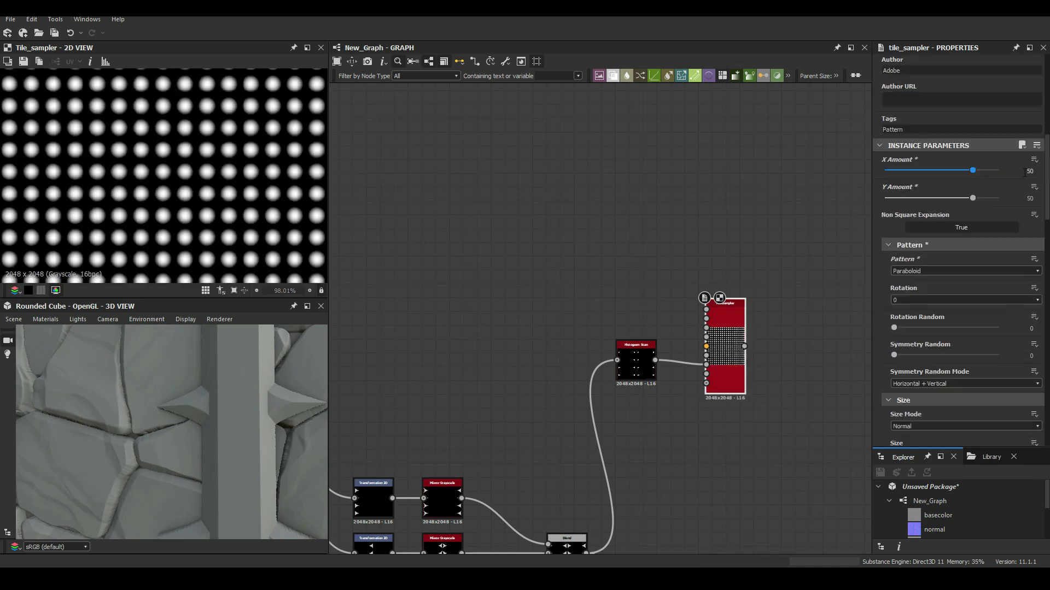
scroll(962, 246, "down", 10)
left_click_drag(894, 132, 935, 132)
left_click_drag(894, 196, 924, 195)
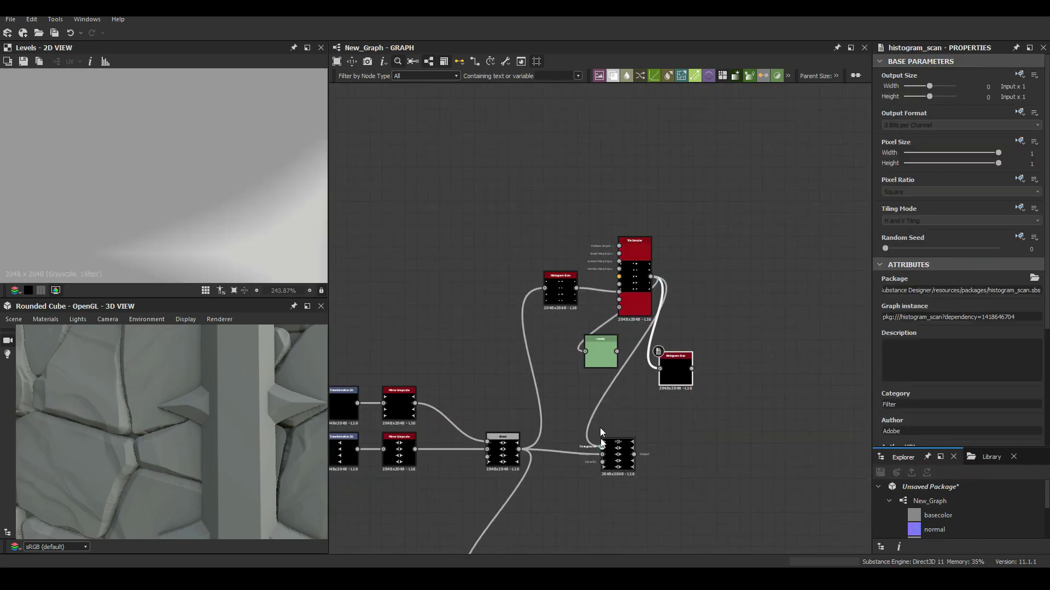
left_click(601, 446)
left_click(596, 356)
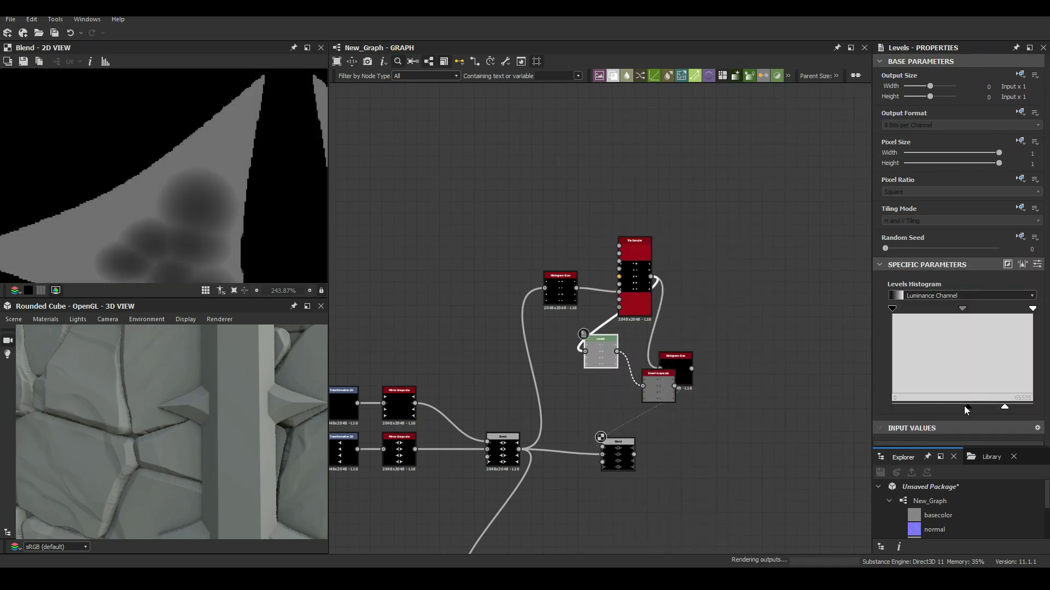
Raise the Histogram Scan contrast to 0.98 and branch a Non Uniform Blur Grayscale from it
left_click(666, 367)
left_click_drag(929, 393, 987, 395)
left_click_drag(691, 369, 716, 229)
left_click(780, 293)
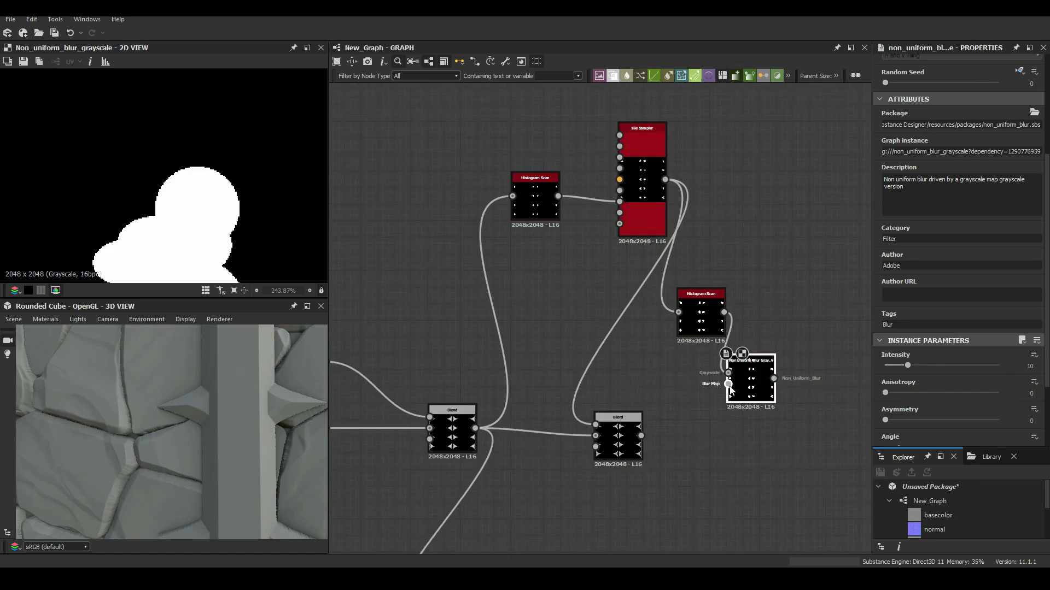
scroll(895, 407, "down", 3)
Select the Blend node and edit the tile sampler's X amount
left_click(618, 432)
scroll(480, 495, "down", 3)
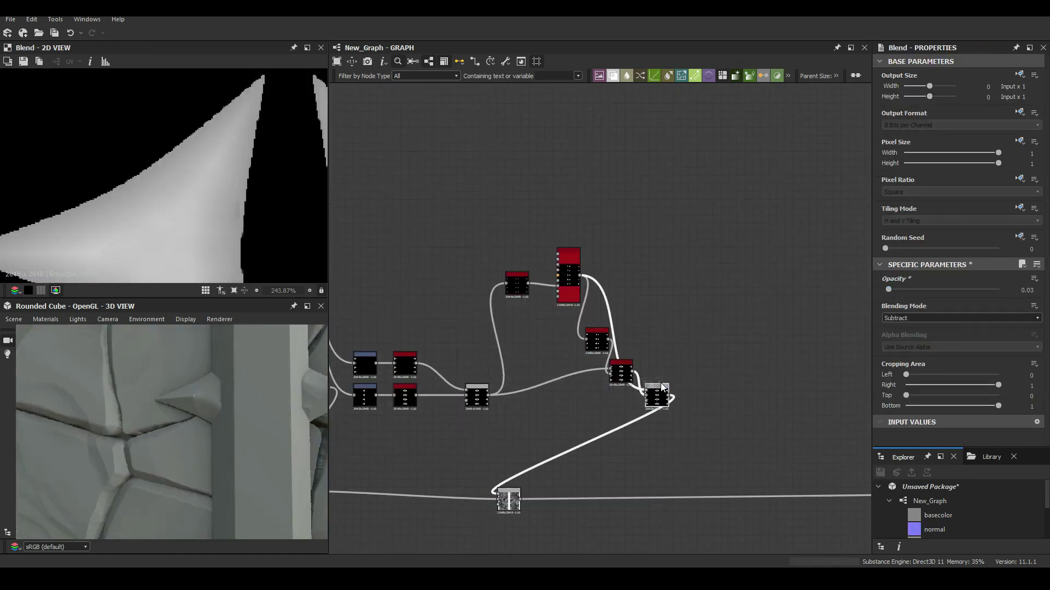
scroll(602, 367, "down", 2)
scroll(602, 367, "down", 3)
double_click(570, 268)
scroll(957, 274, "down", 3)
left_click_drag(1022, 202, 0, 205)
Insert a Warp with a Blur HQ Grayscale, feeding the warped mask into the right Blend
left_click_drag(504, 370, 556, 339)
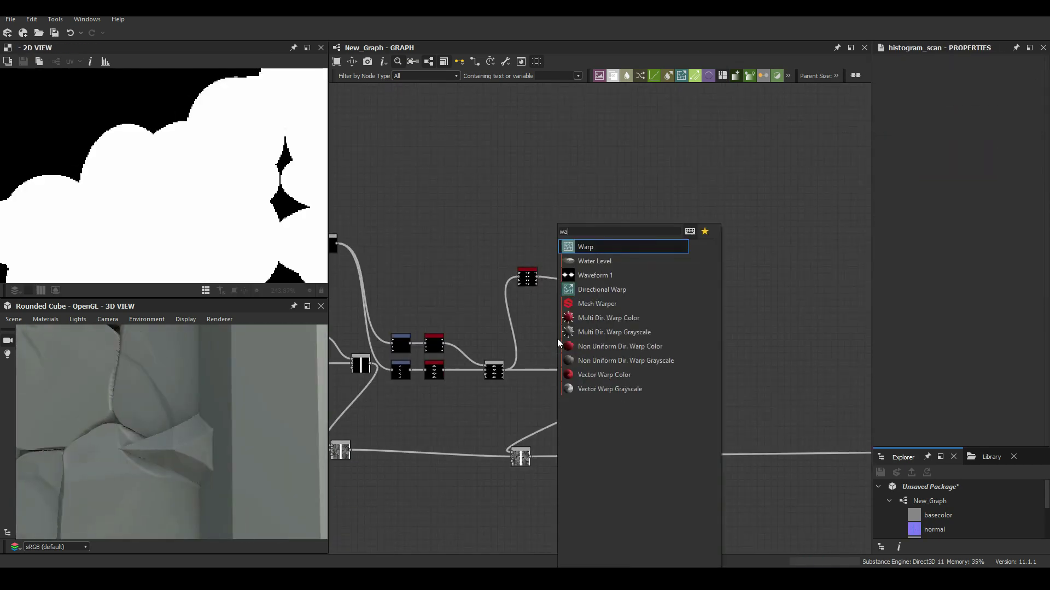
key("Return")
scroll(590, 334, "up", 3)
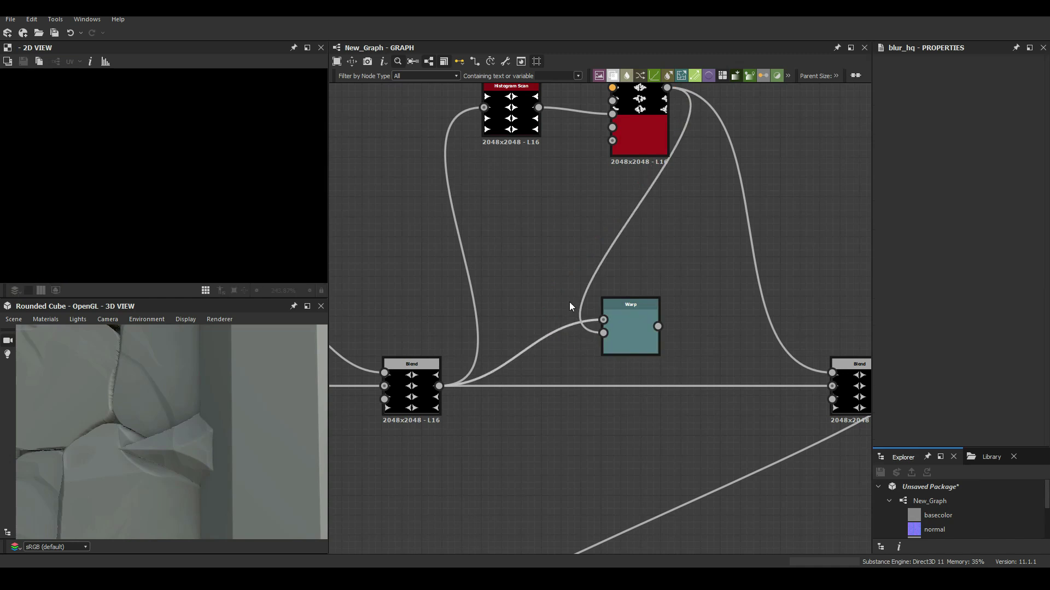
left_click(900, 397)
left_click_drag(720, 354, 832, 386)
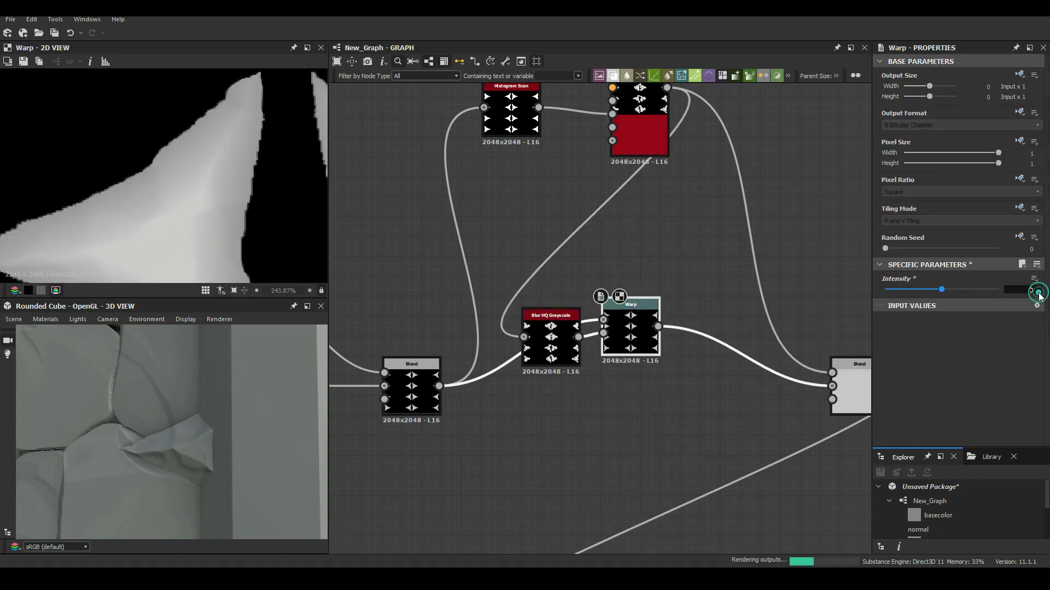
Set the Warp intensity to 0.04 and fine-tune the Histogram Scan position
double_click(527, 313)
left_click(630, 328)
left_click(890, 290)
left_click(511, 110)
scroll(957, 274, "down", 5)
left_click_drag(942, 366, 920, 365)
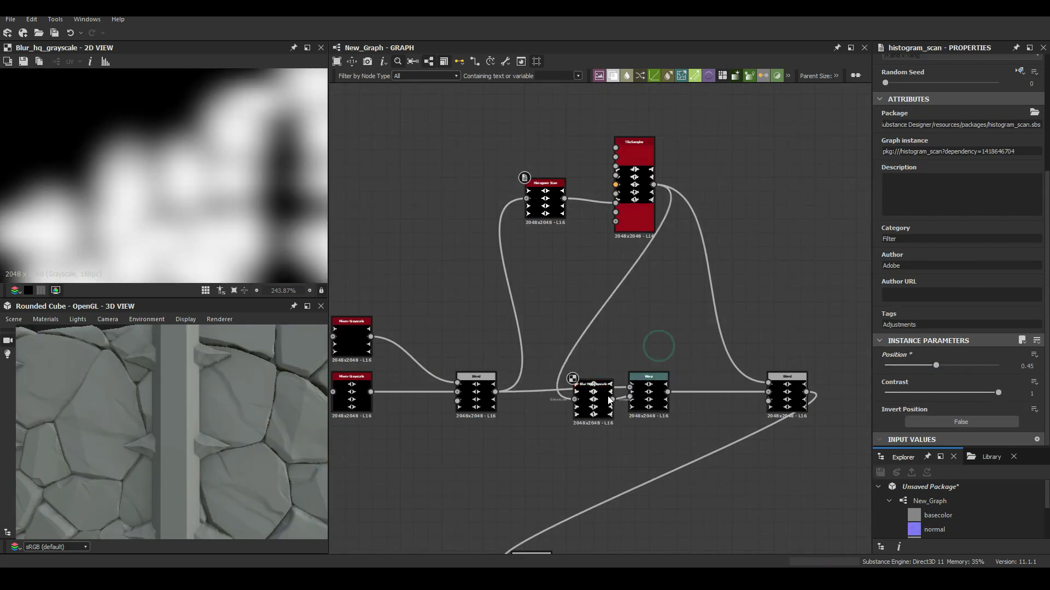
double_click(390, 161)
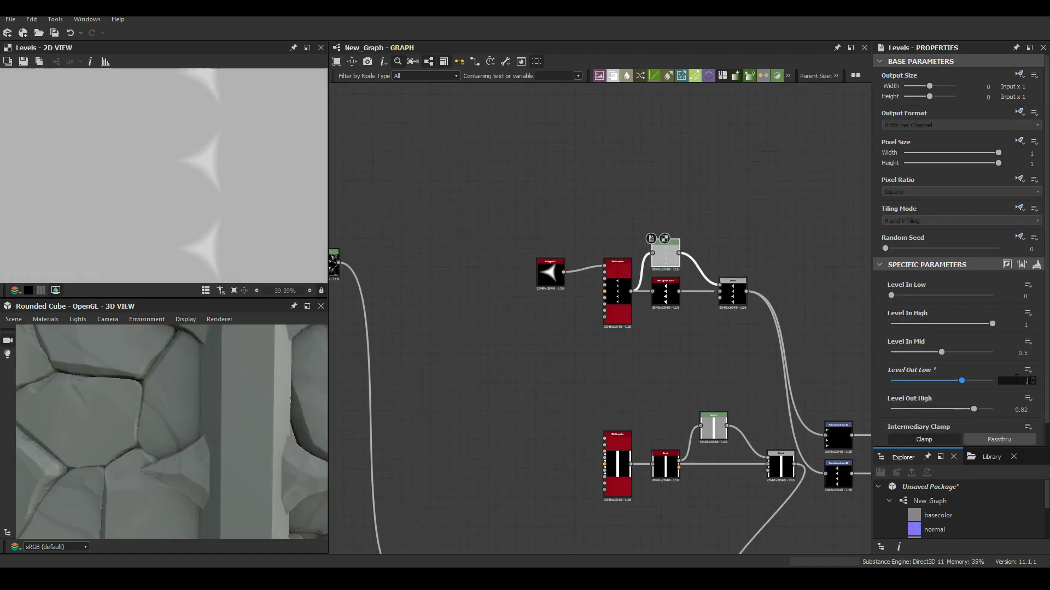
Set the spike Levels Level Out Low to 0.62 and move the red node lower
type("0.62")
key("Return")
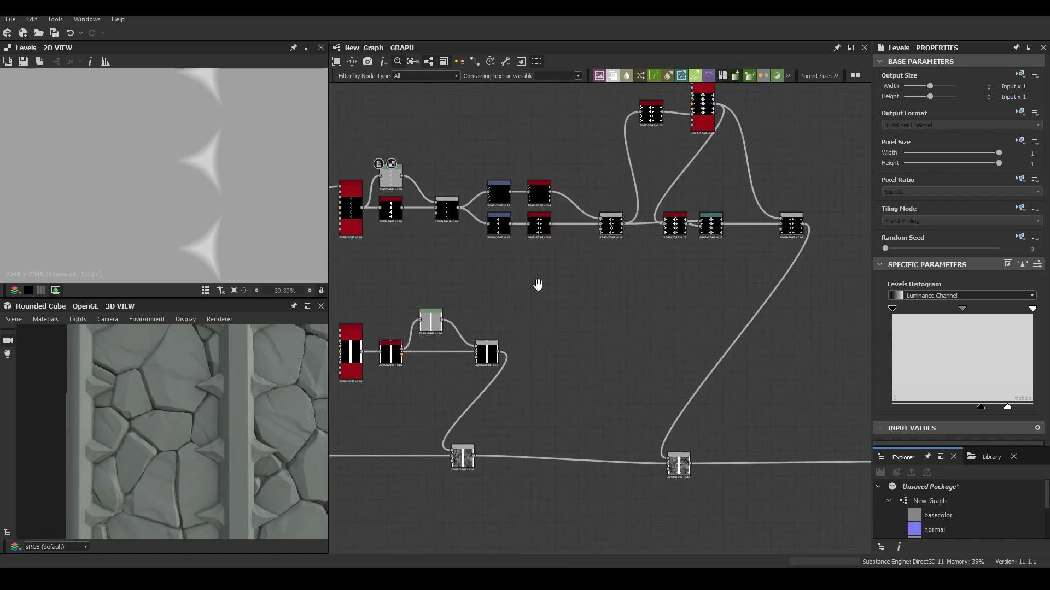
middle_click_drag(537, 284, 408, 336)
left_click_drag(571, 170, 554, 219)
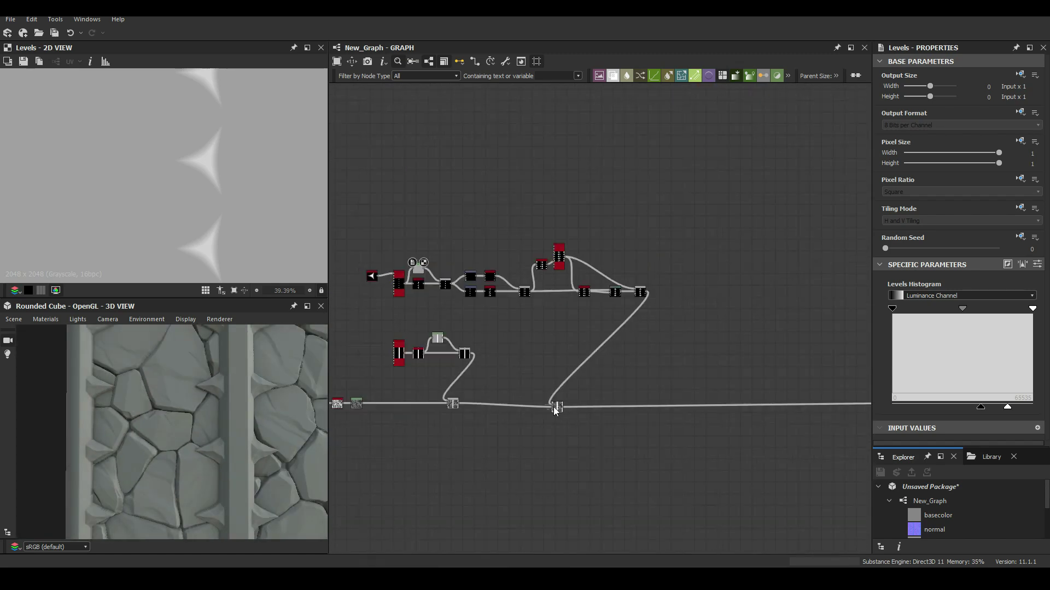
Add a Normal node and chain Bevel → Normal → Curvature Smooth → Histogram Scan
key("space")
type("normal")
key("Return")
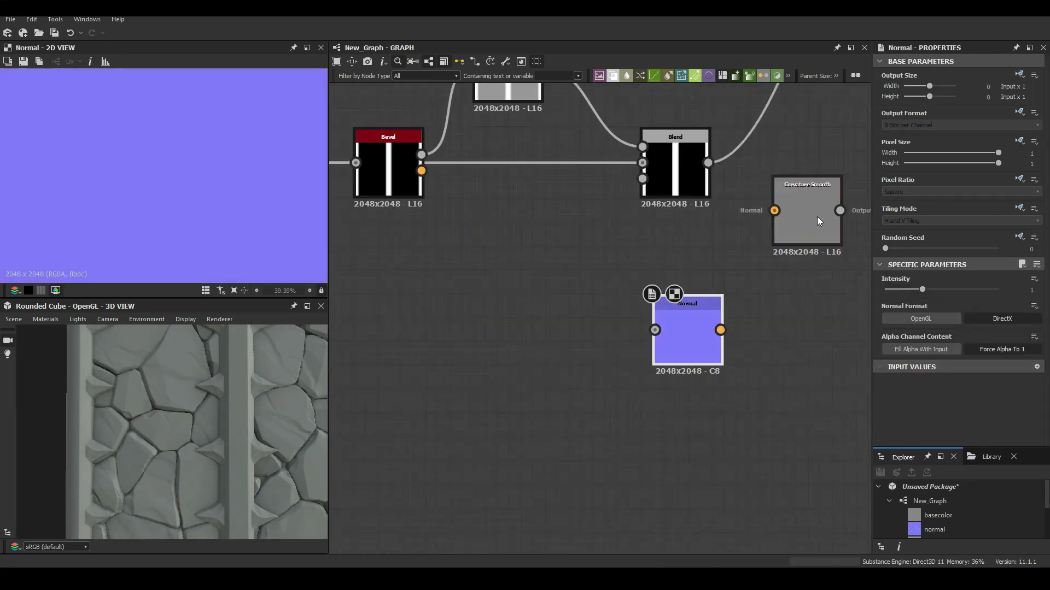
left_click_drag(816, 351, 851, 354)
middle_click_drag(850, 354, 677, 357)
left_click_drag(733, 357, 711, 346)
Set the Tile Sampler pattern to Paraboloid
left_click(748, 312)
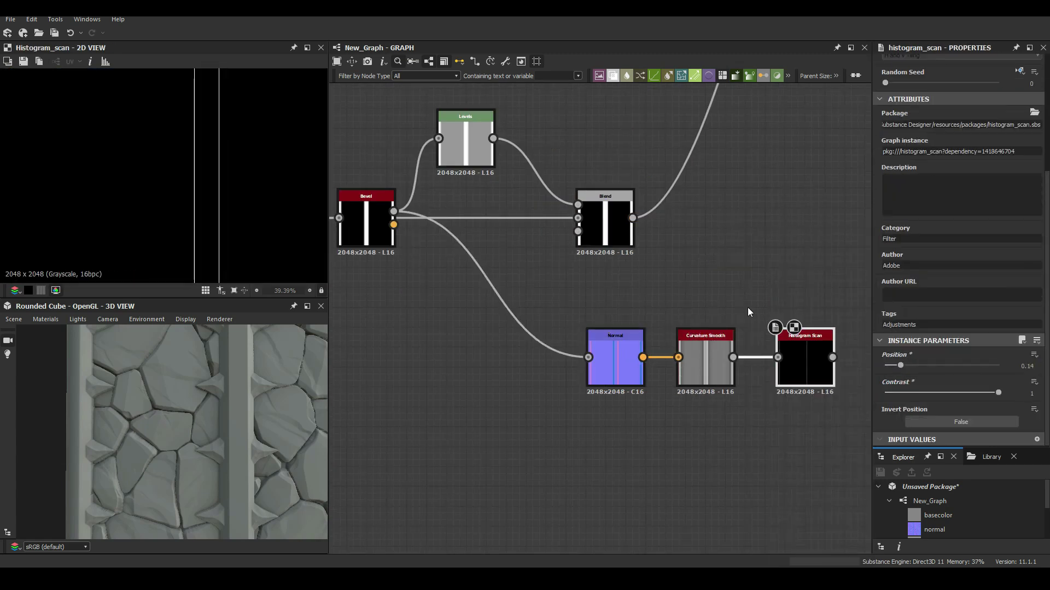
left_click(962, 272)
left_click(907, 304)
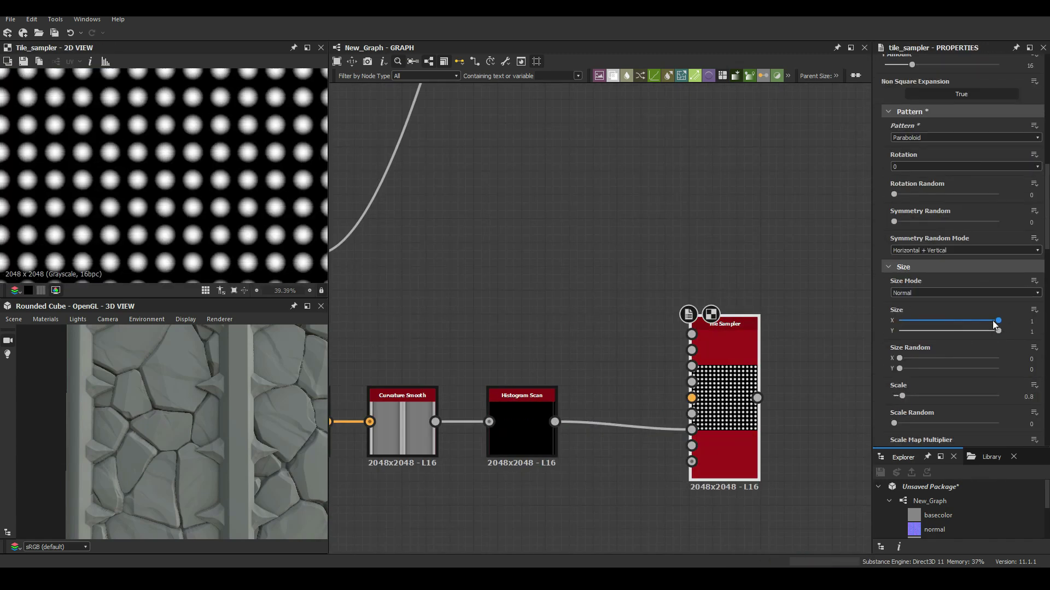
scroll(972, 343, "down", 3)
scroll(673, 235, "down", 2)
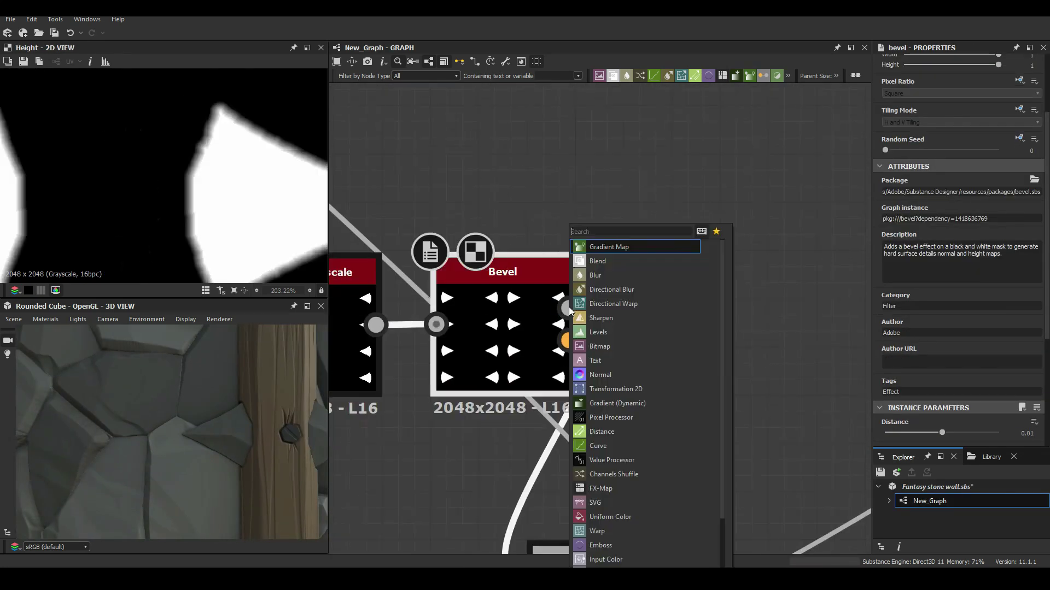
Reshape the Curve after the Bevel to sharpen the bevel mask
left_click_drag(942, 320, 972, 357)
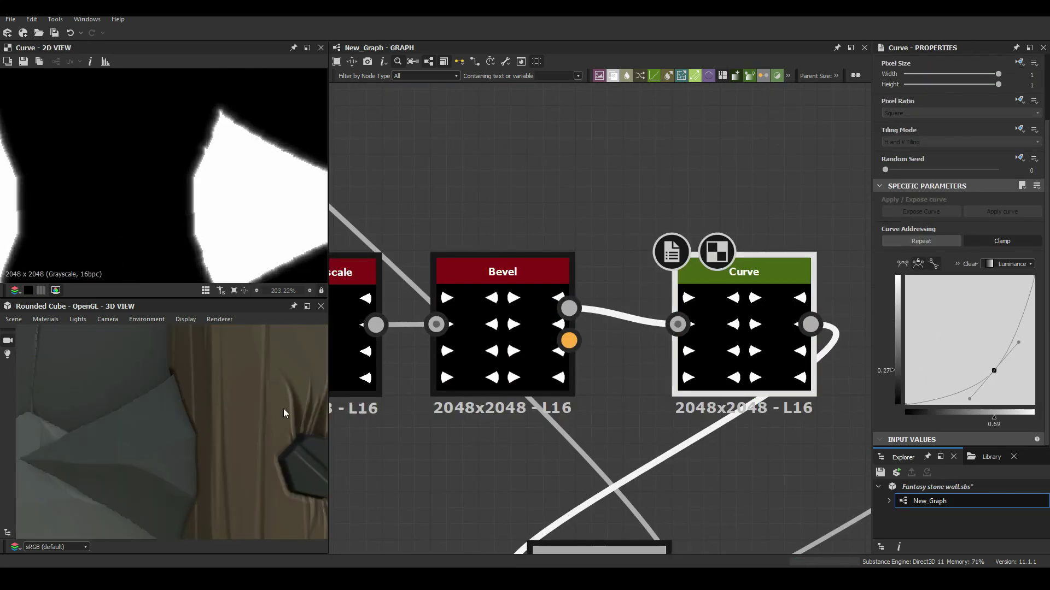
scroll(678, 371, "down", 3)
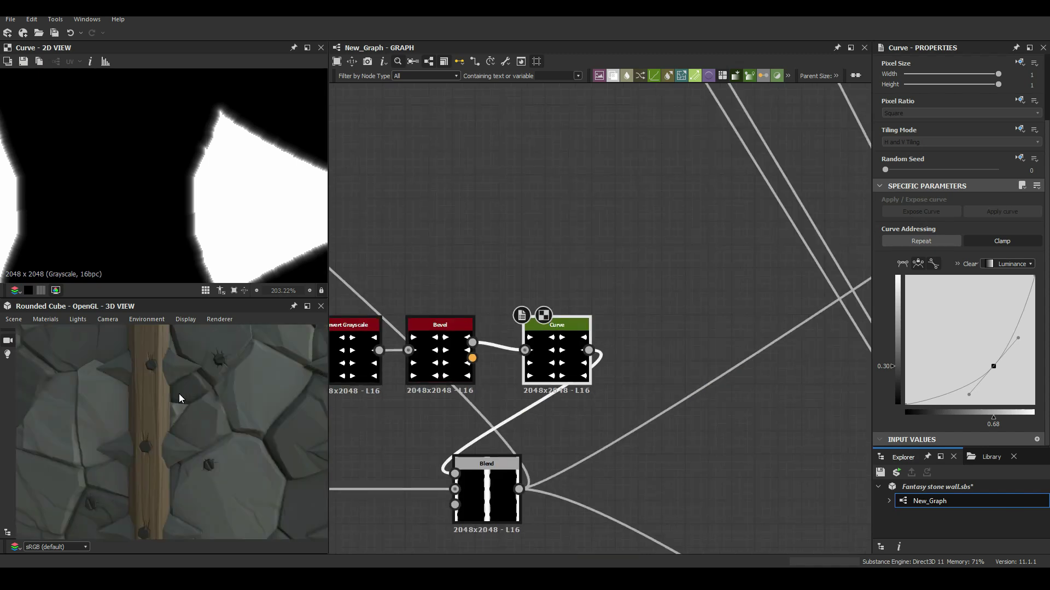
scroll(668, 346, "down", 5)
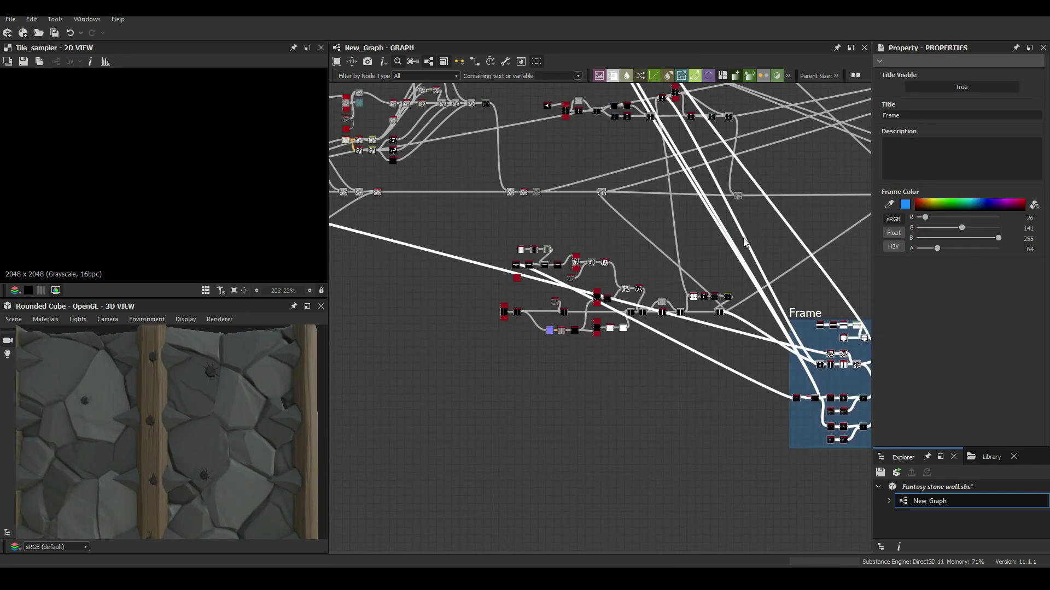
Wrap the node chain in a Frame
key("space")
type("fr")
key("Return")
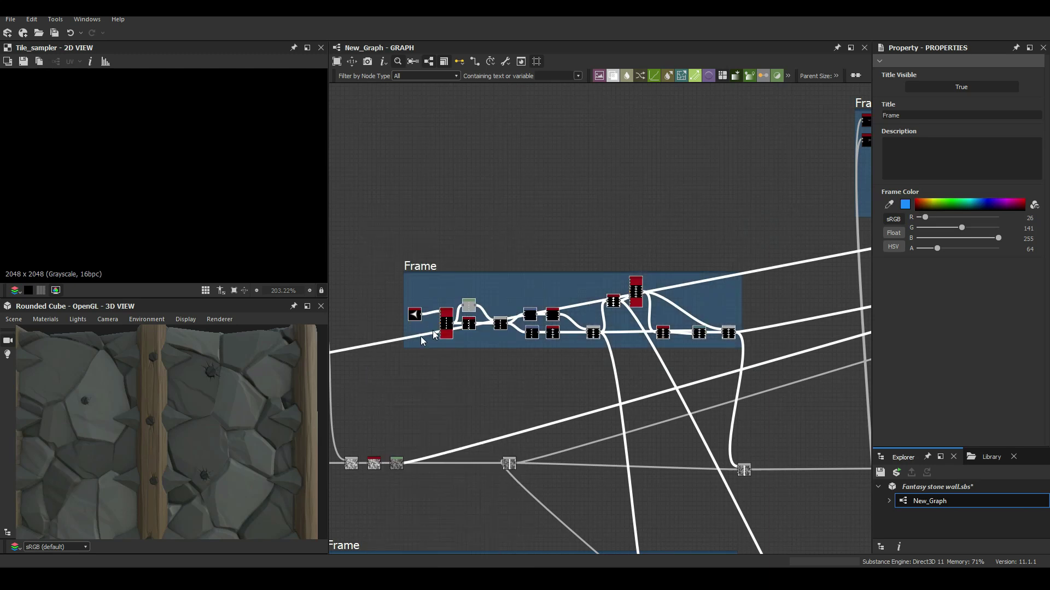
scroll(339, 350, "down", 2)
scroll(599, 302, "down", 2)
scroll(788, 374, "up", 2)
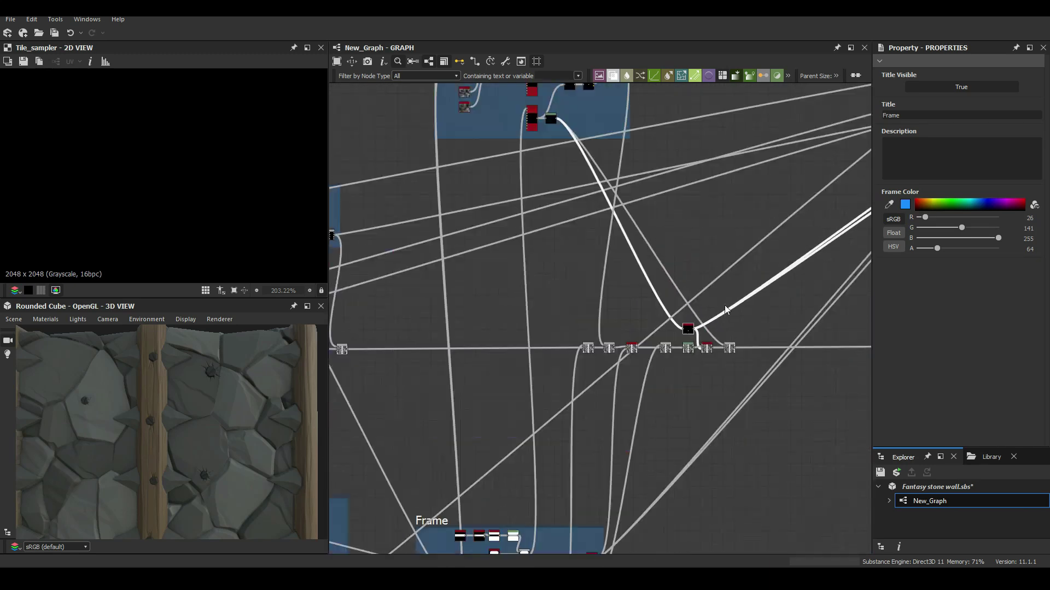
Raise the Normal intensity to 10 and add a Curvature Smooth node
left_click(922, 318)
left_click(941, 289)
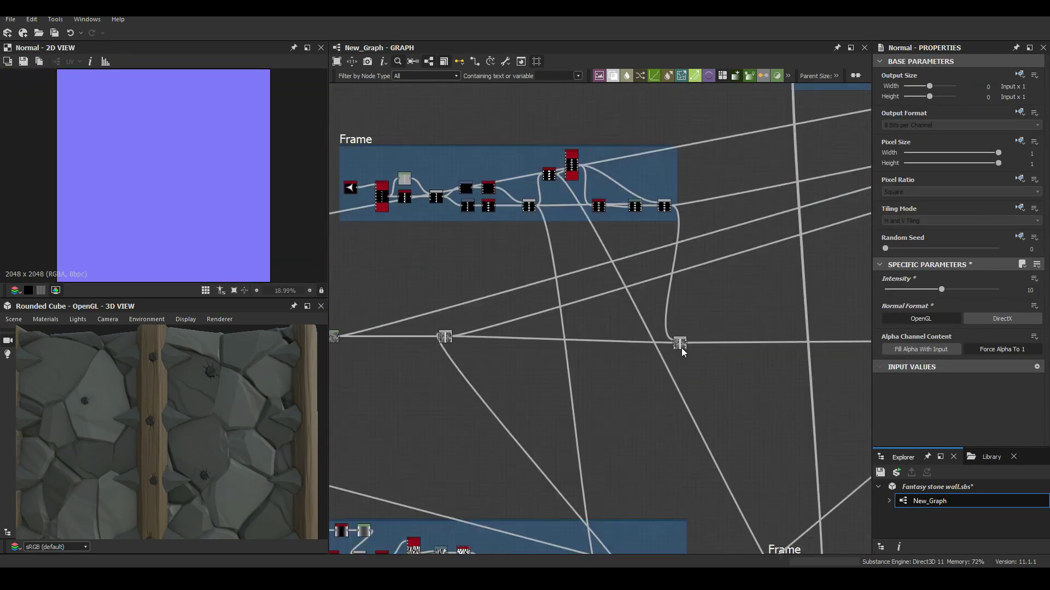
key("space")
type("curv")
left_click(667, 275)
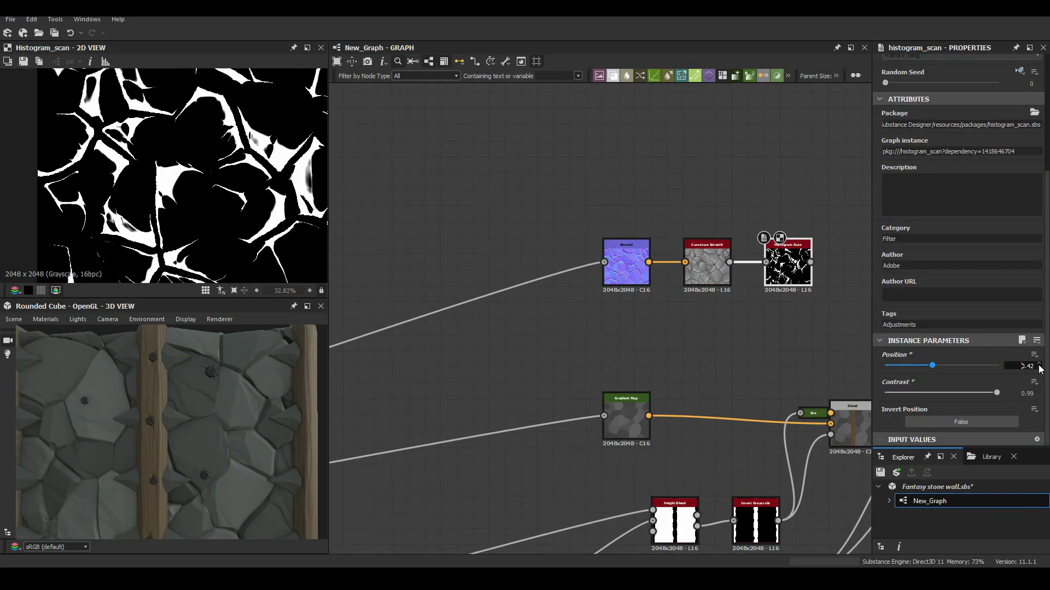
Insert a Blend after the Gradient Map, layering the curvature Histogram Scan over it
scroll(703, 340, "down", 3)
left_click(504, 360)
scroll(600, 450, "up", 2)
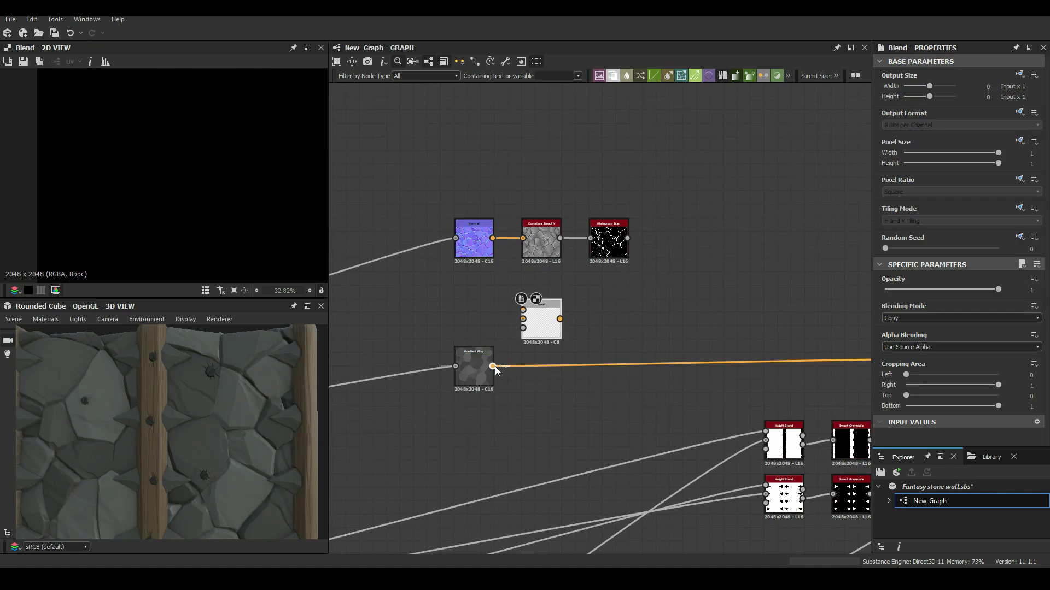
left_click_drag(497, 238, 555, 310)
left_click_drag(998, 290, 891, 289)
left_click_drag(525, 366, 592, 319, "shift")
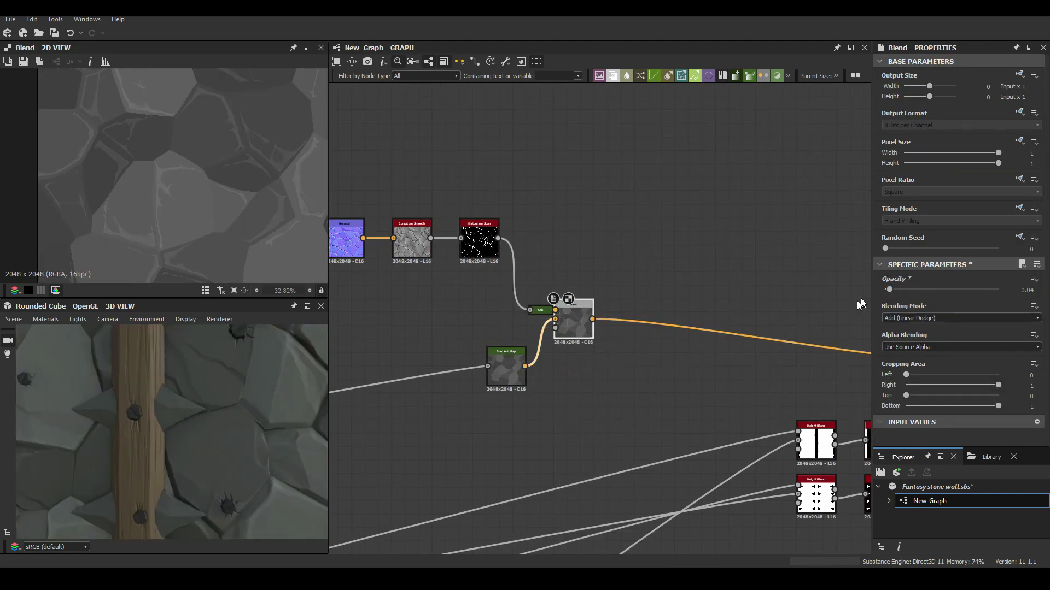
Tune the Histogram Scan contrast and branch a second Histogram Scan from Curvature Smooth
left_click(479, 241)
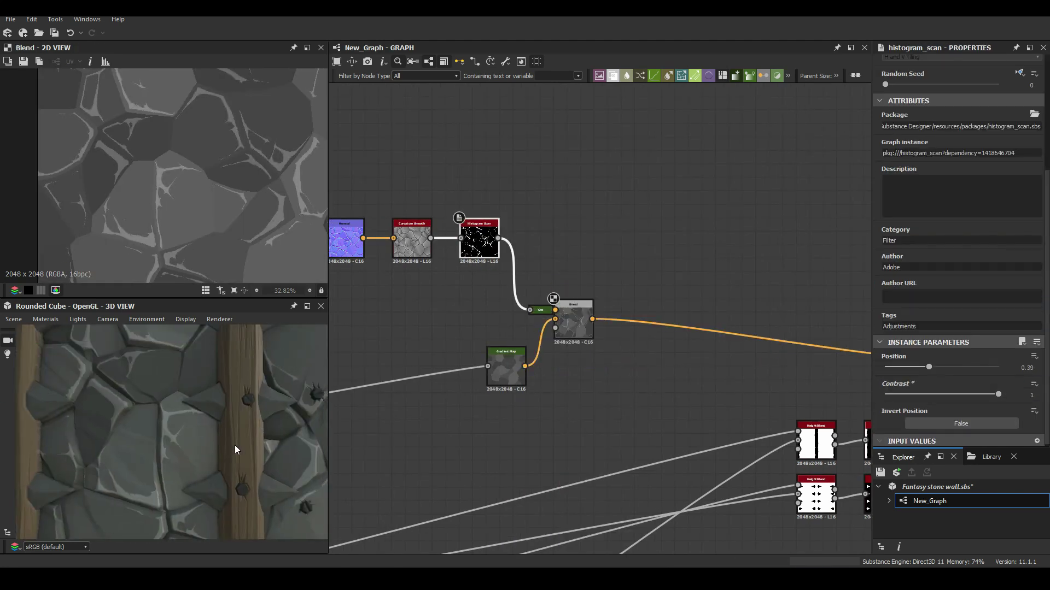
left_click(1037, 398)
left_click_drag(582, 329, 596, 376)
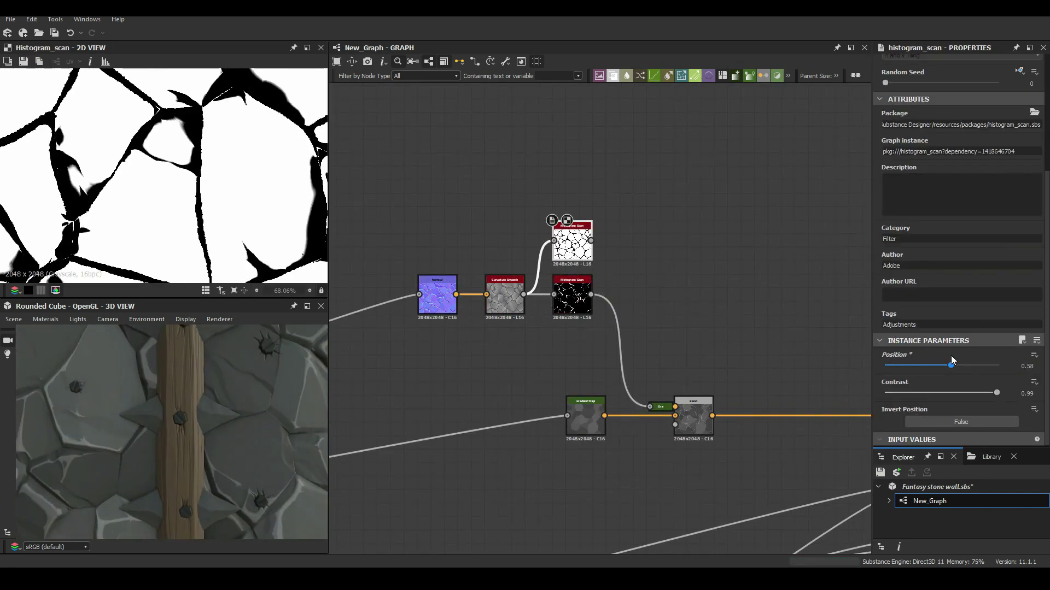
left_click_drag(942, 365, 945, 367)
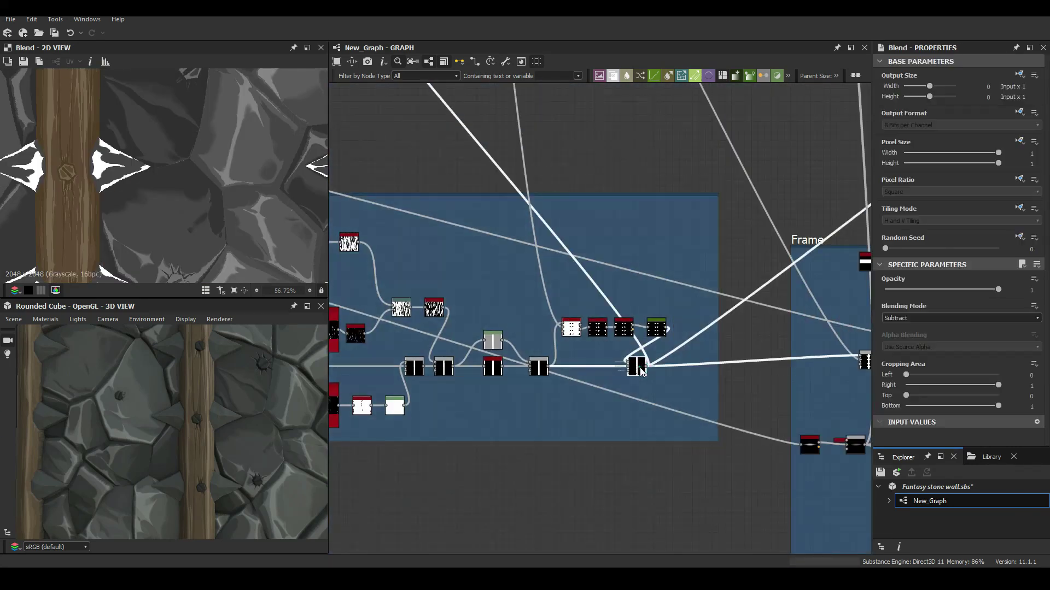
Lower the curvature Histogram Scan position to about 0.51
scroll(789, 302, "up", 6)
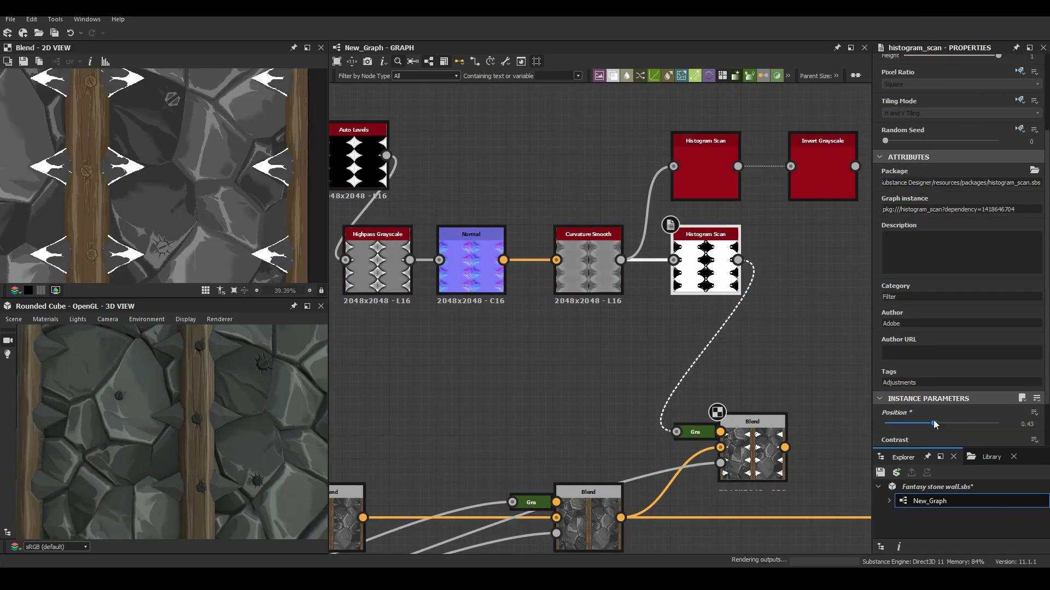
left_click_drag(947, 425, 944, 429)
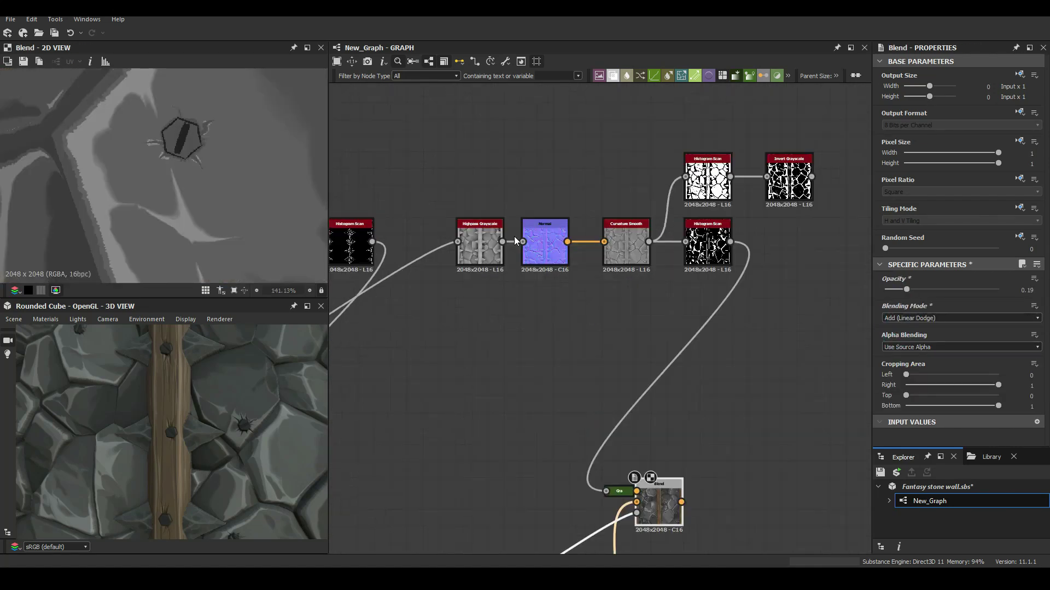
key("space")
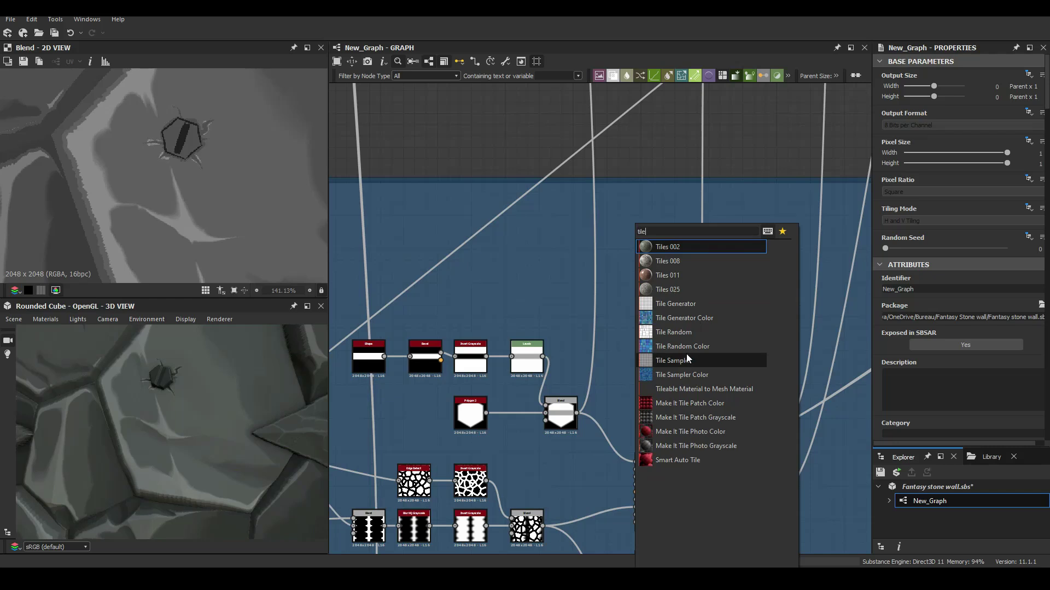
Place a new Tile Sampler and set the Blend mode to Add (Linear Dodge)
key("Return")
left_click_drag(908, 365, 938, 366)
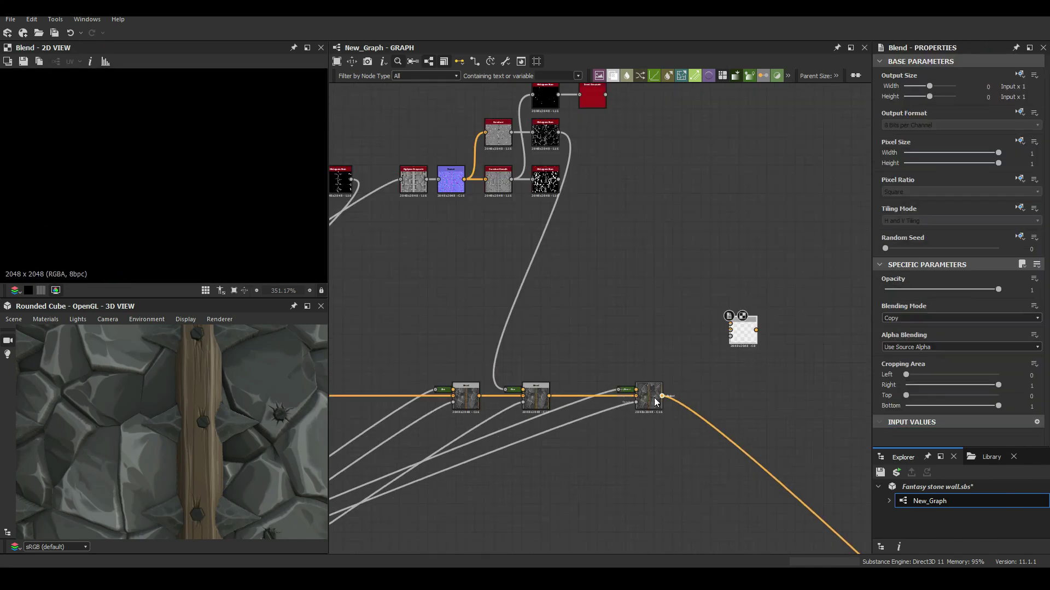
left_click(908, 317)
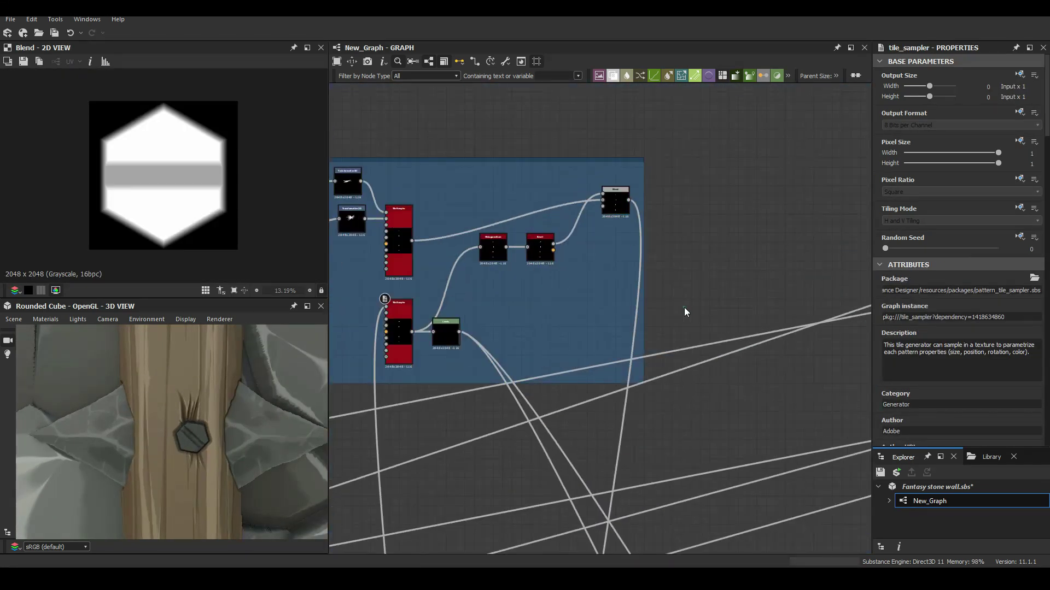
scroll(729, 401, "down", 3)
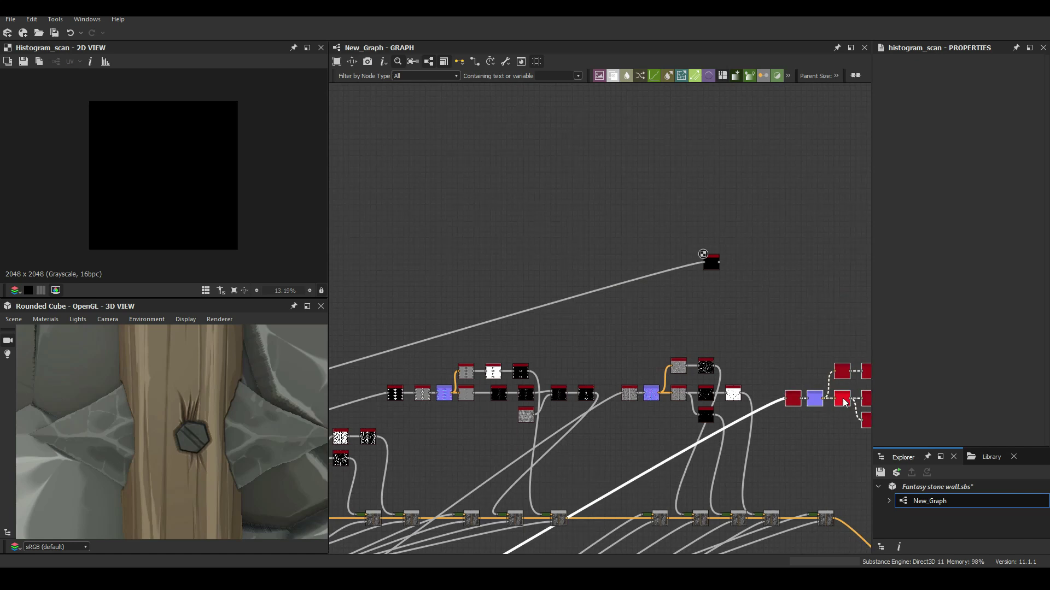
Set the Blend opacity to 0.83 and inspect the Blend and Highpass Grayscale outputs
left_click(566, 351)
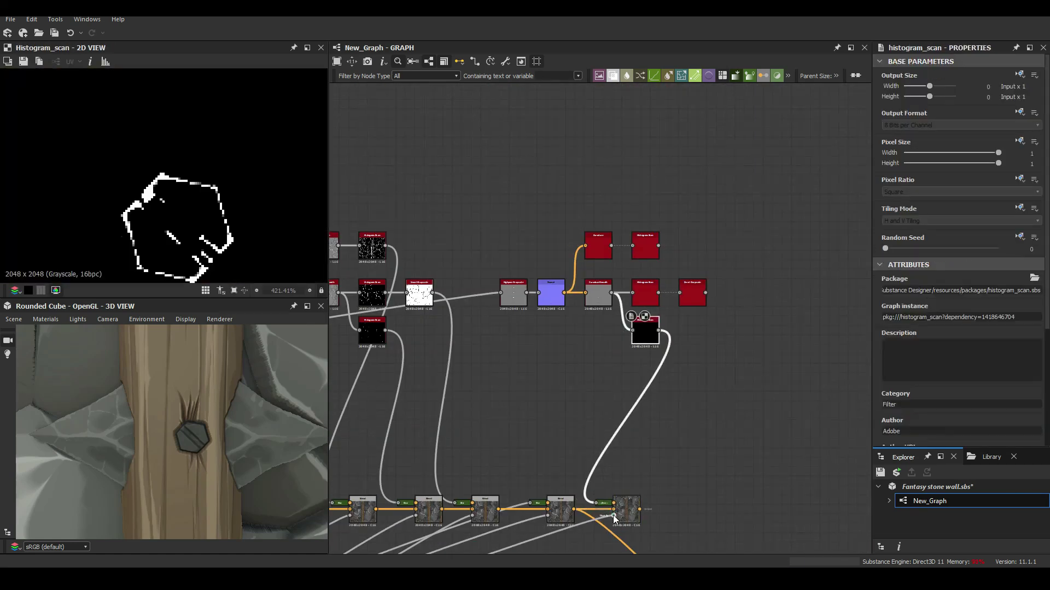
left_click(614, 519)
scroll(199, 123, "down", 10)
scroll(179, 437, "down", 5)
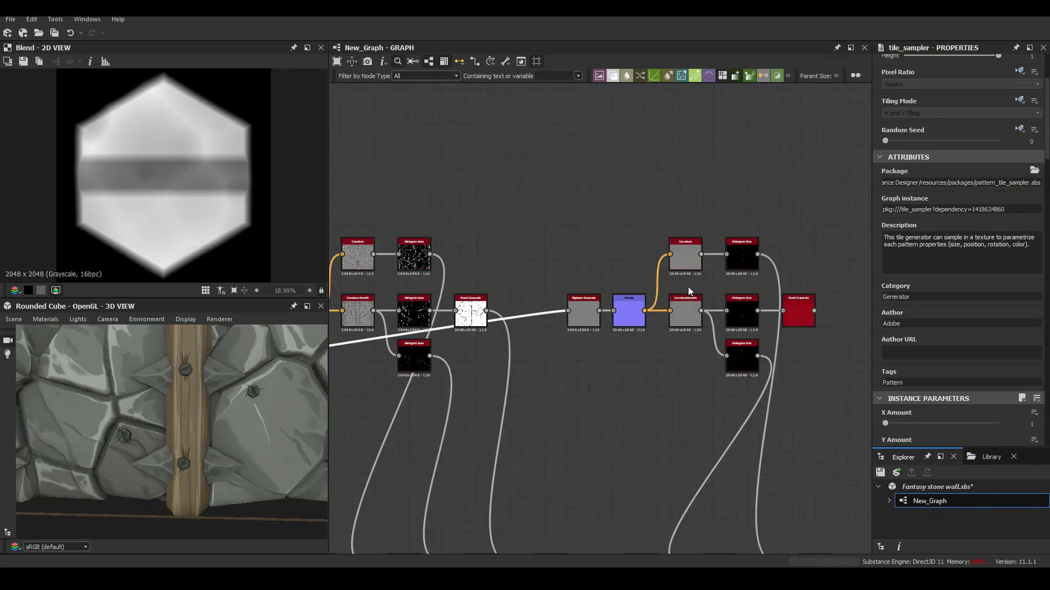
left_click(588, 313)
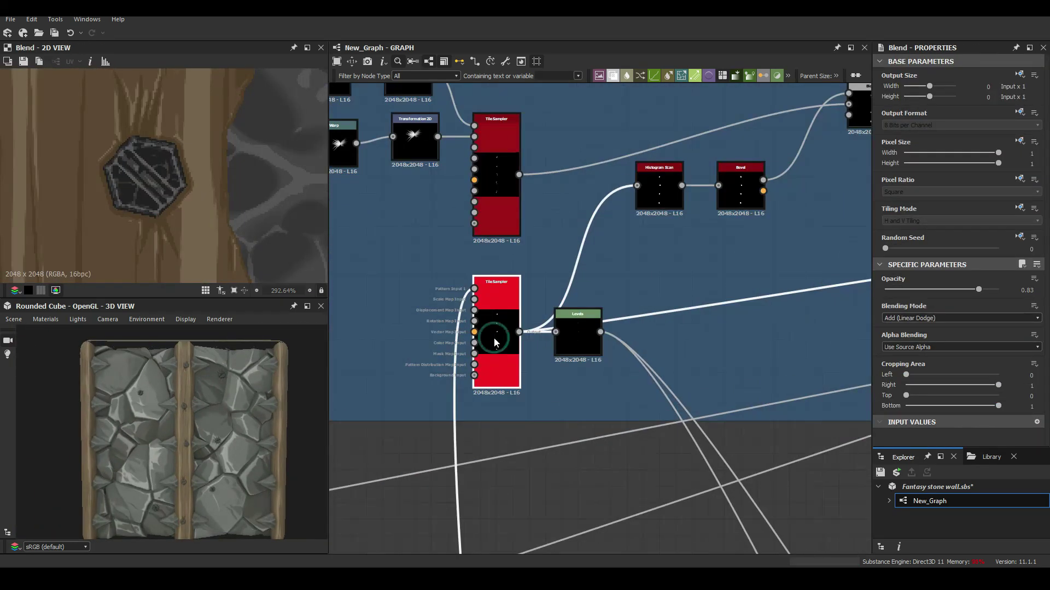
Delete the extra Tile Sampler and shrink the stroke scale from 0.31 to 0.16
left_click(493, 337)
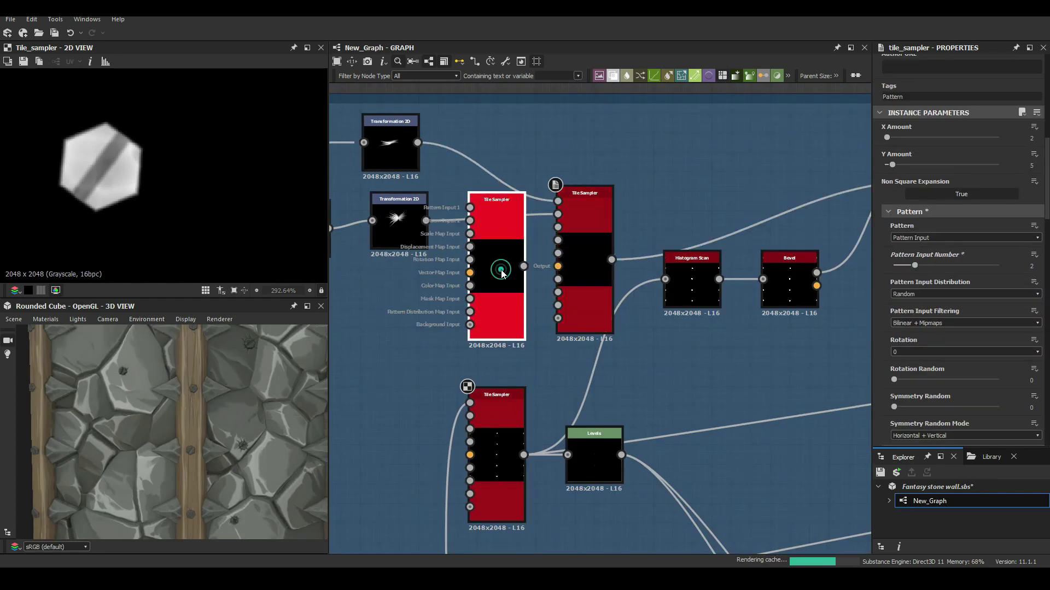
key("Delete")
left_click_drag(897, 287, 895, 286)
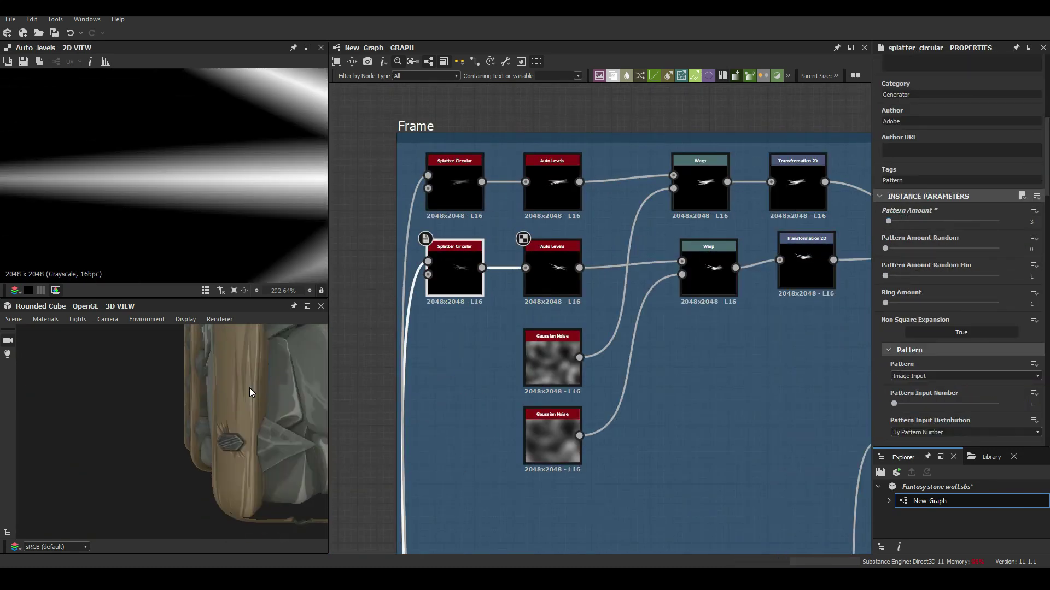
Preview the lower Transformation 2D output on a rounded cylinder mesh
double_click(805, 262)
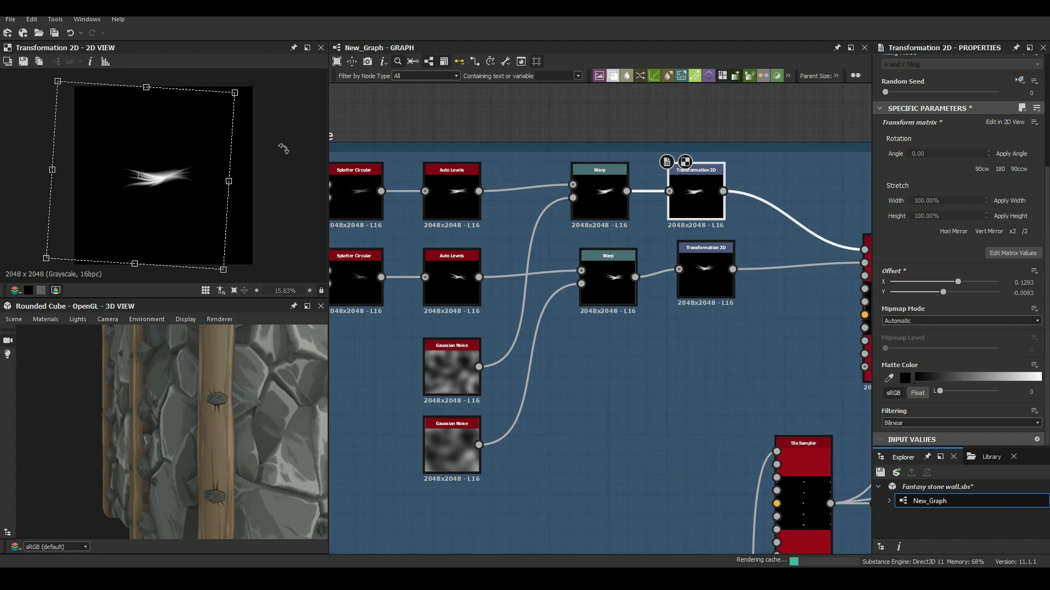
left_click(13, 319)
left_click(47, 180)
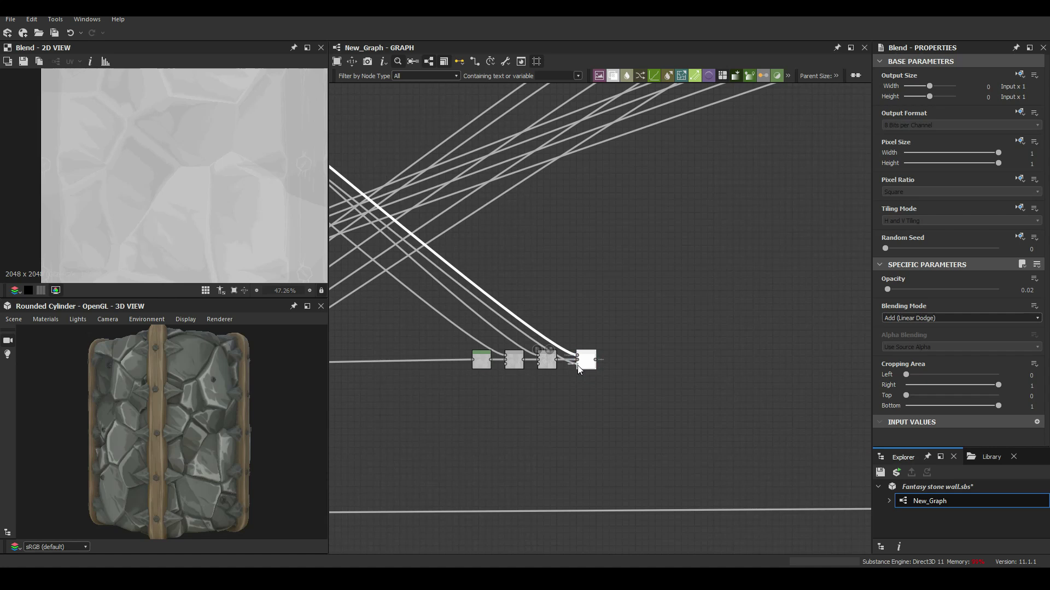
Rearrange the node chain and raise the blend opacity from 0.02 to 0.16
left_click_drag(588, 371, 615, 366)
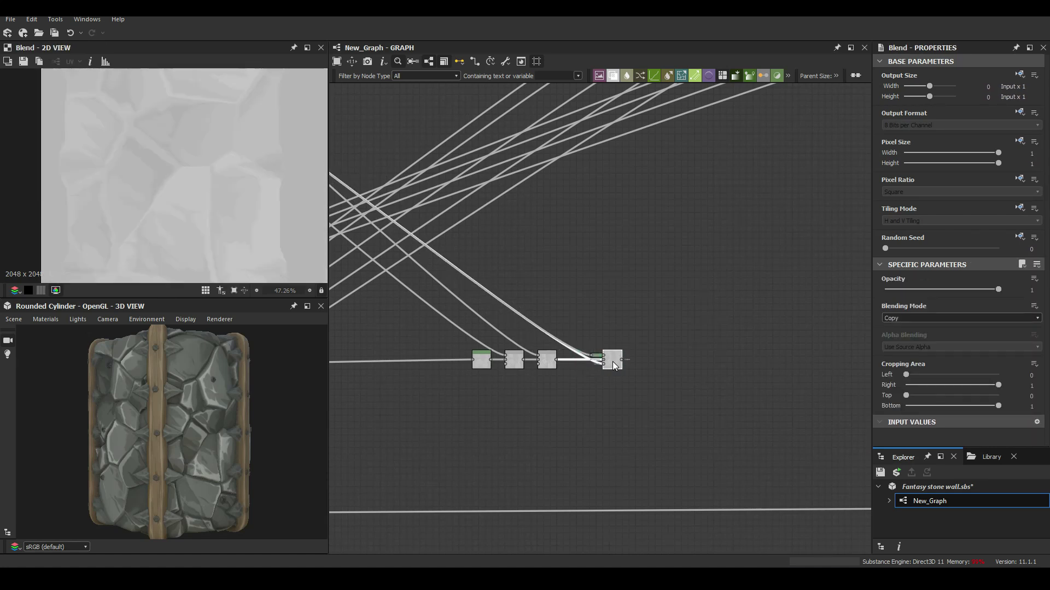
middle_click_drag(599, 359, 812, 407)
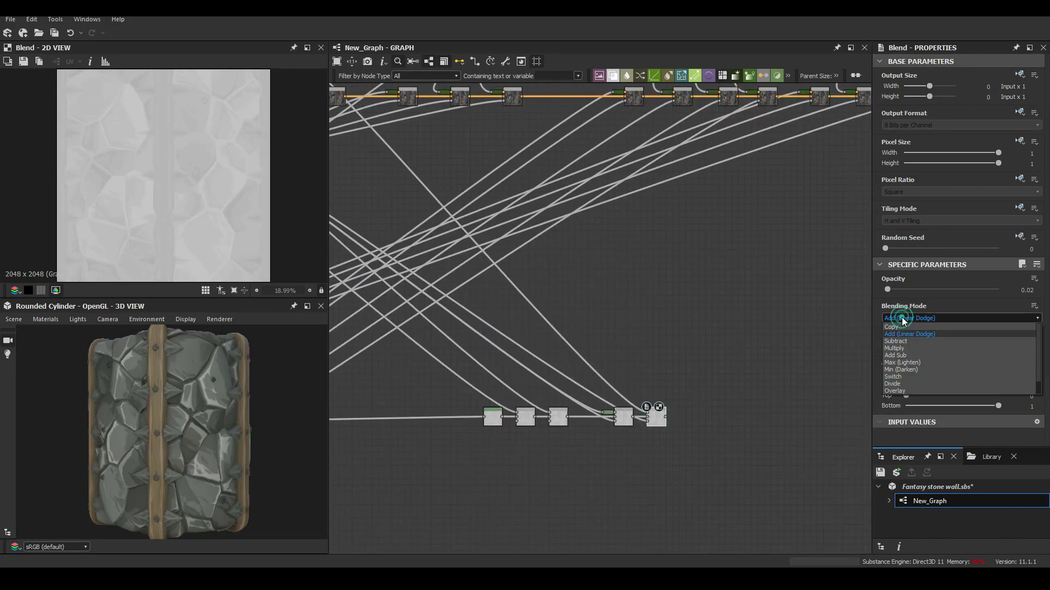
left_click_drag(887, 290, 903, 290)
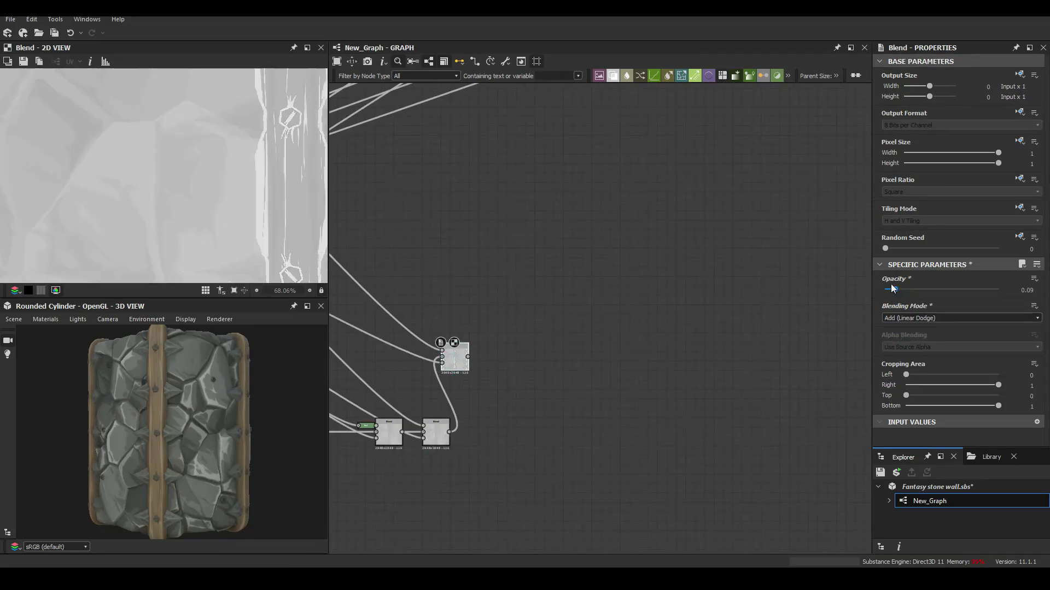
scroll(508, 415, "down", 3)
scroll(508, 415, "up", 3)
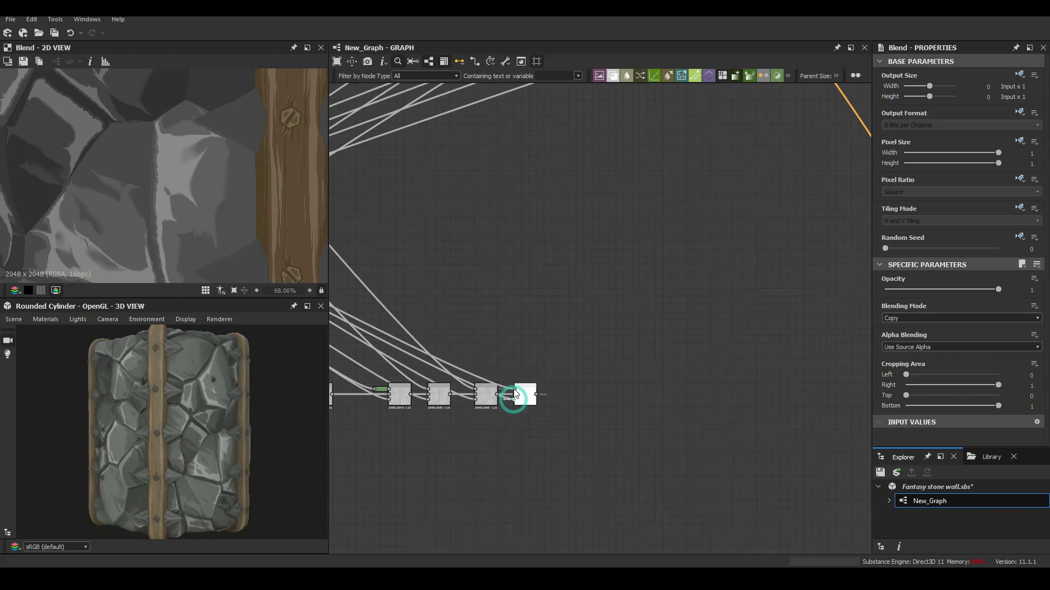
Add a Levels node and lower the blend opacity to 0.04
left_click_drag(497, 394, 506, 391)
left_click(534, 331)
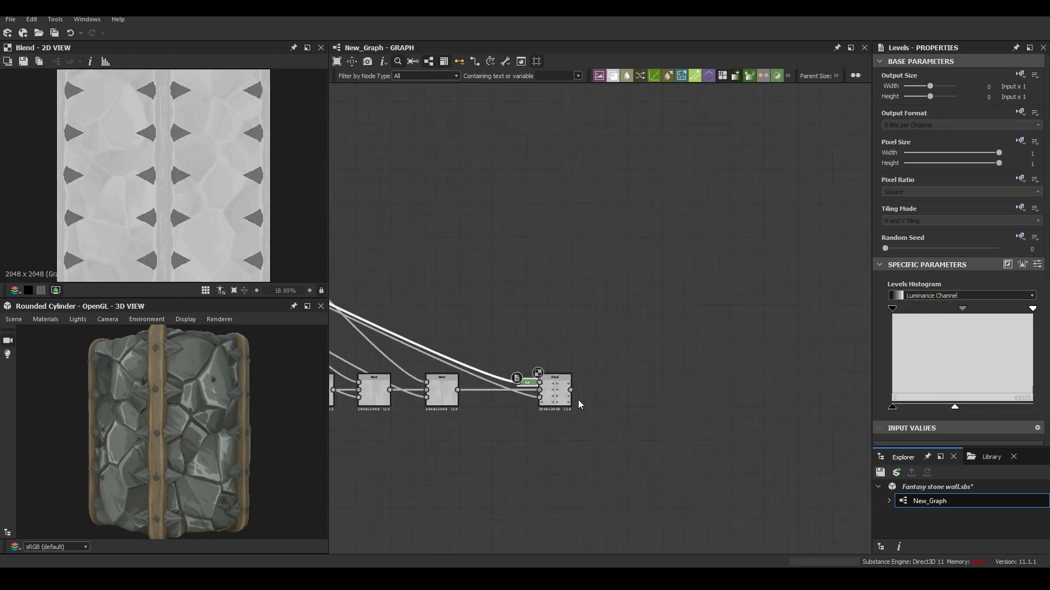
scroll(651, 359, "down", 5)
scroll(661, 321, "up", 2)
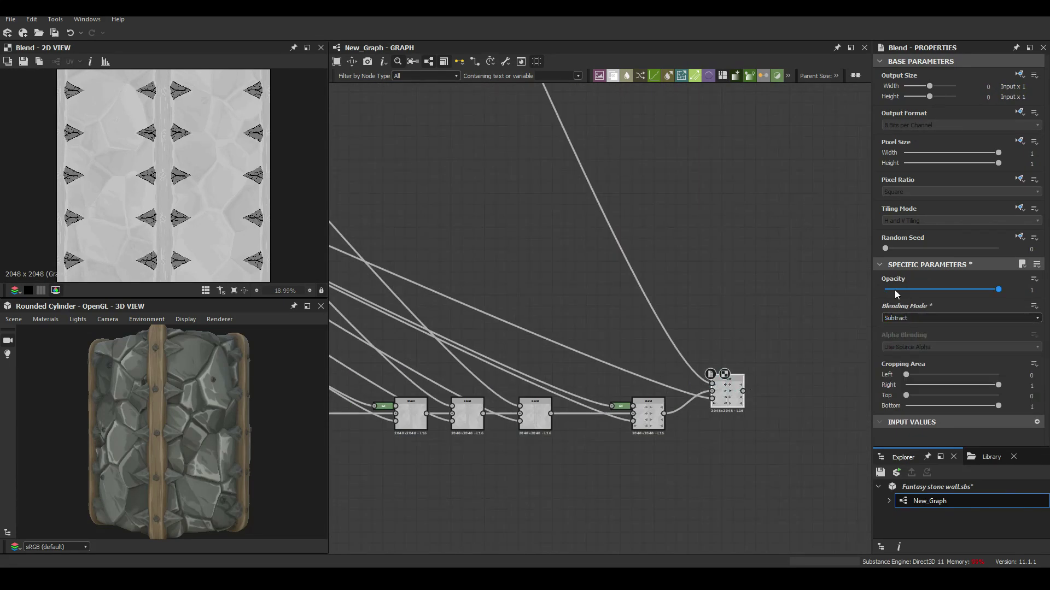
left_click_drag(897, 294, 889, 289)
middle_click_drag(732, 399, 672, 366)
scroll(738, 386, "down", 4)
scroll(738, 387, "up", 2)
Change the blending mode and edit the Gradient Map's gradient
left_click(956, 318)
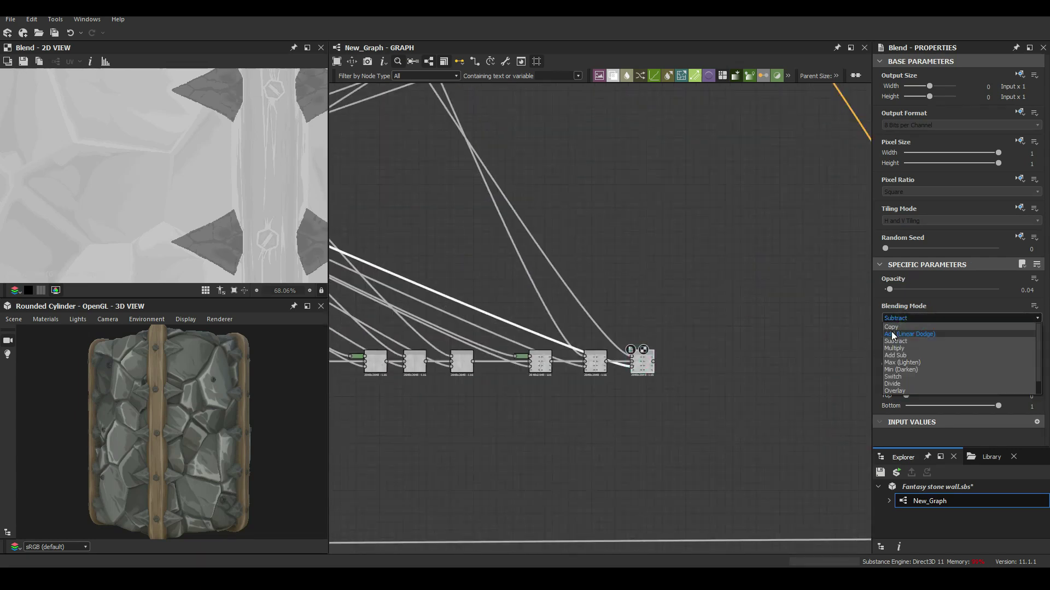
scroll(612, 361, "up", 3)
left_click(613, 242)
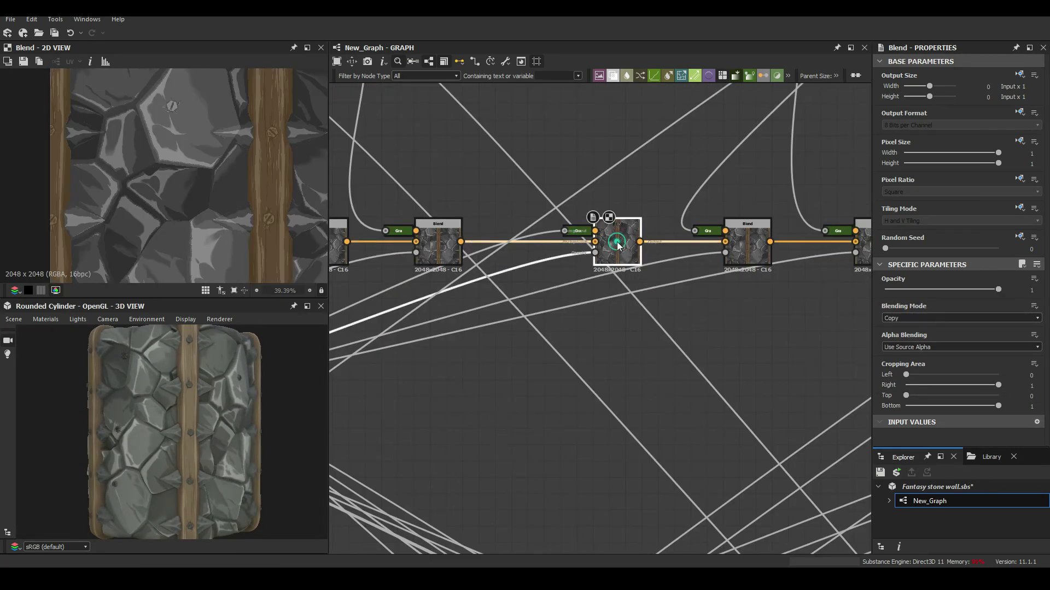
left_click(1013, 386)
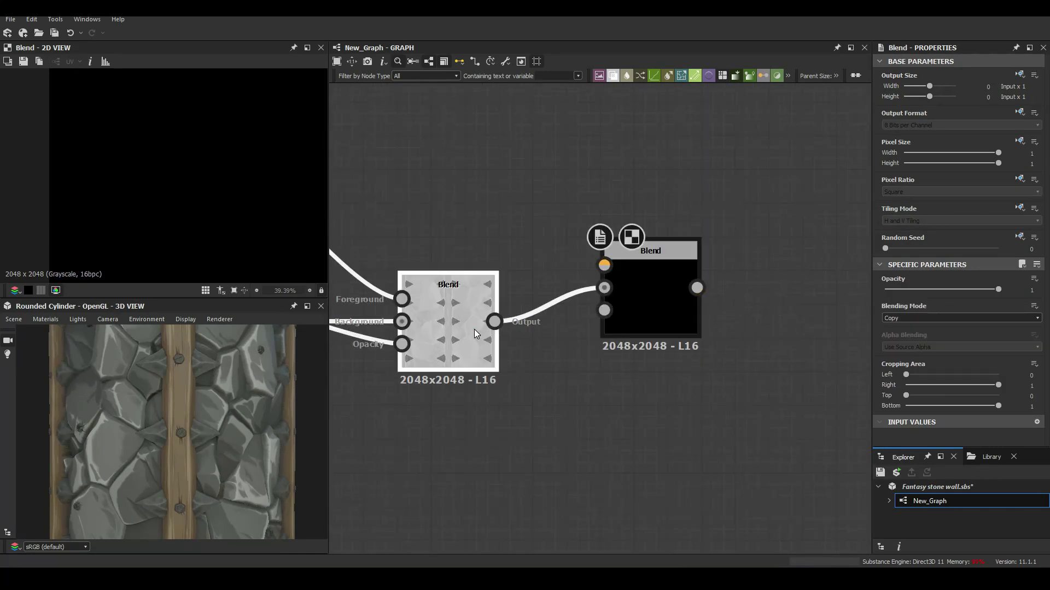
Select the faint Blend node at 0.04 opacity
left_click(891, 289)
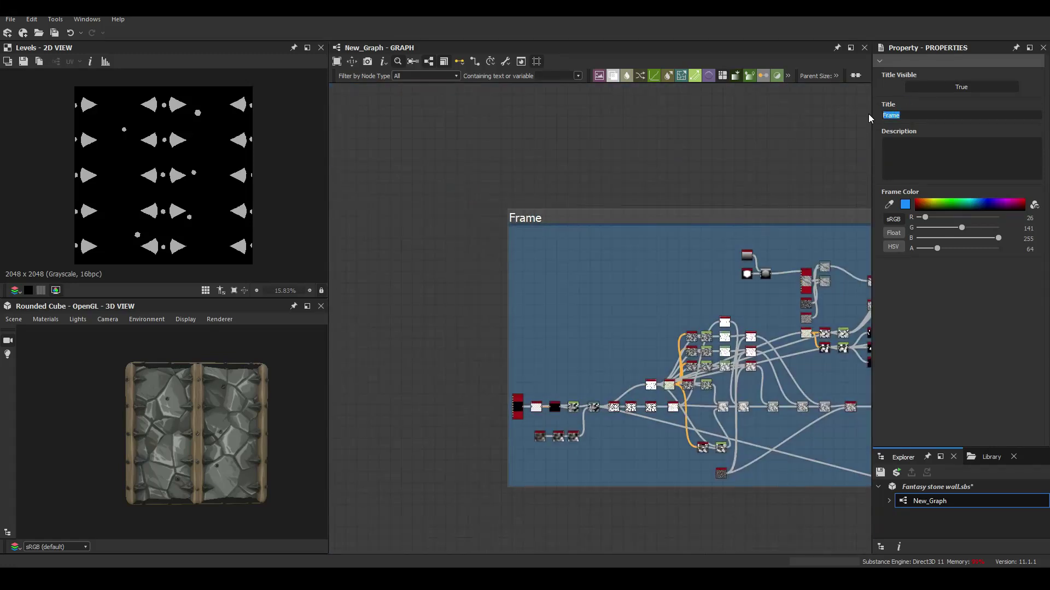
Title the frame 'Rocks', wire Warp into Auto Levels, and orbit the wood-post preview
type("Rocks")
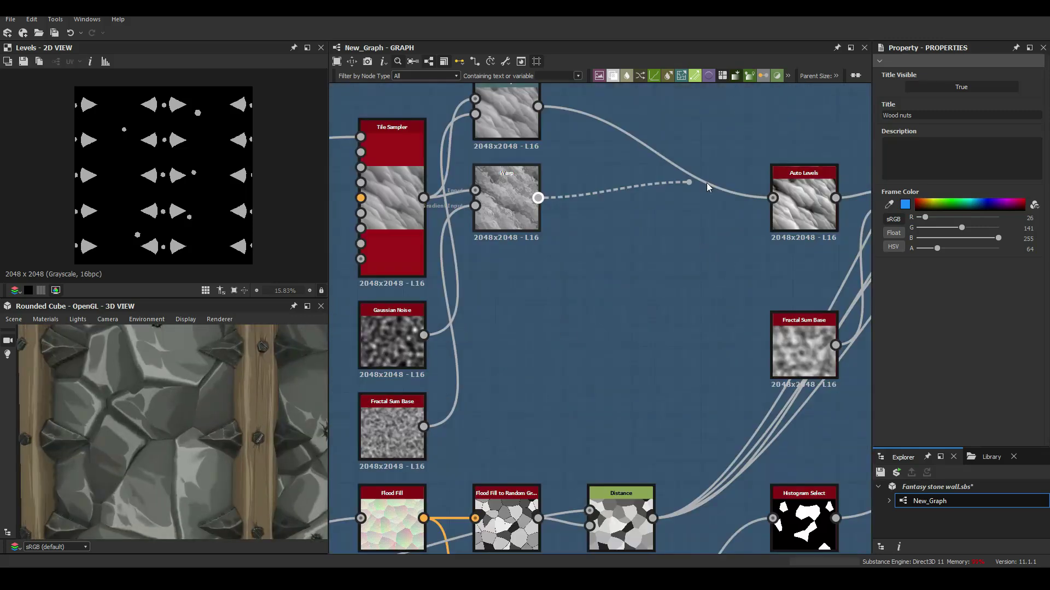
left_click_drag(707, 187, 773, 198)
scroll(222, 398, "down", 3)
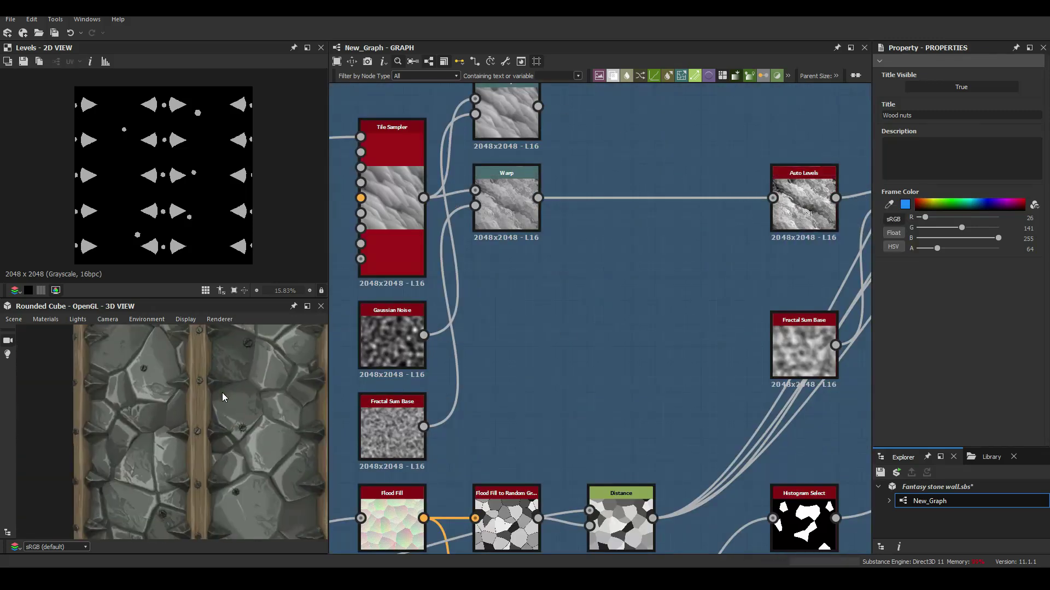
scroll(82, 414, "up", 3)
scroll(126, 448, "down", 3)
scroll(188, 413, "up", 3)
mouse_move(188, 414)
left_mouse_down()
mouse_move(178, 465)
mouse_move(219, 440)
mouse_move(171, 438)
left_mouse_up()
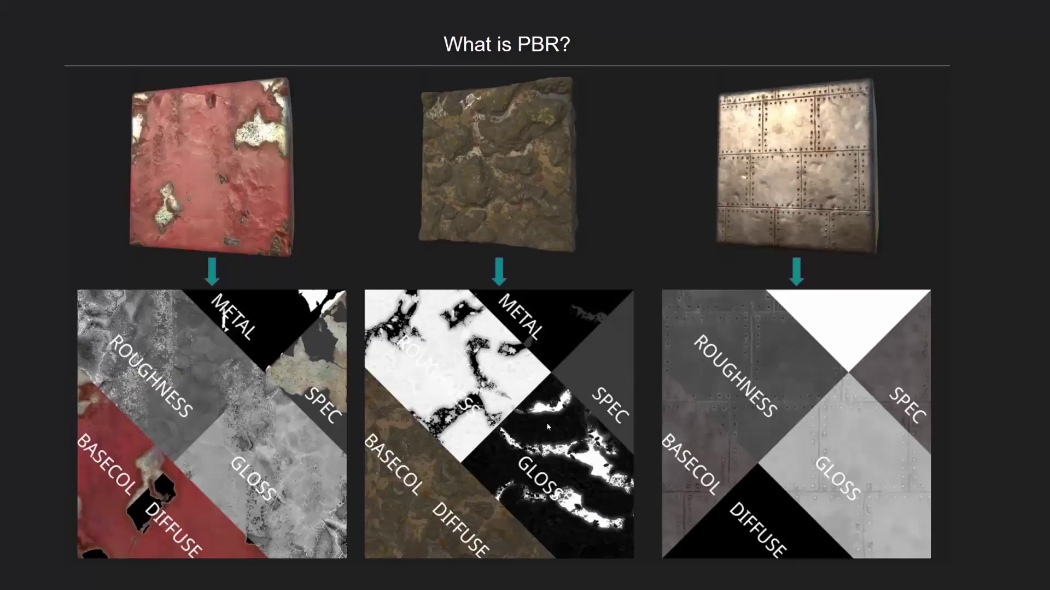
key("Right")
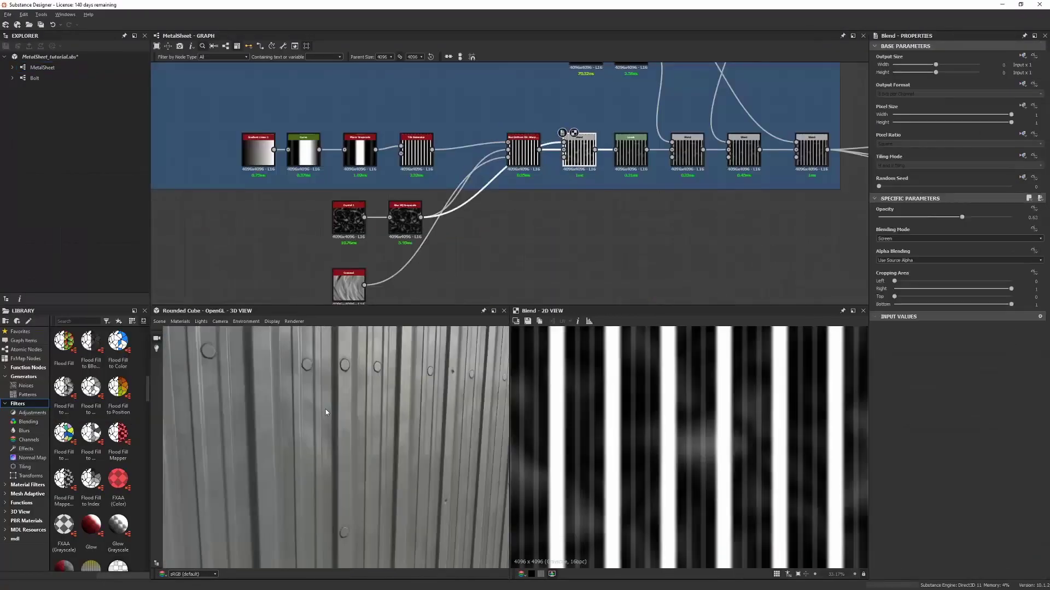
Orbit the metal sheet preview, open the Default material settings, and inspect a Paint Chips node
left_click_drag(326, 409, 221, 420)
scroll(221, 419, "down", 5)
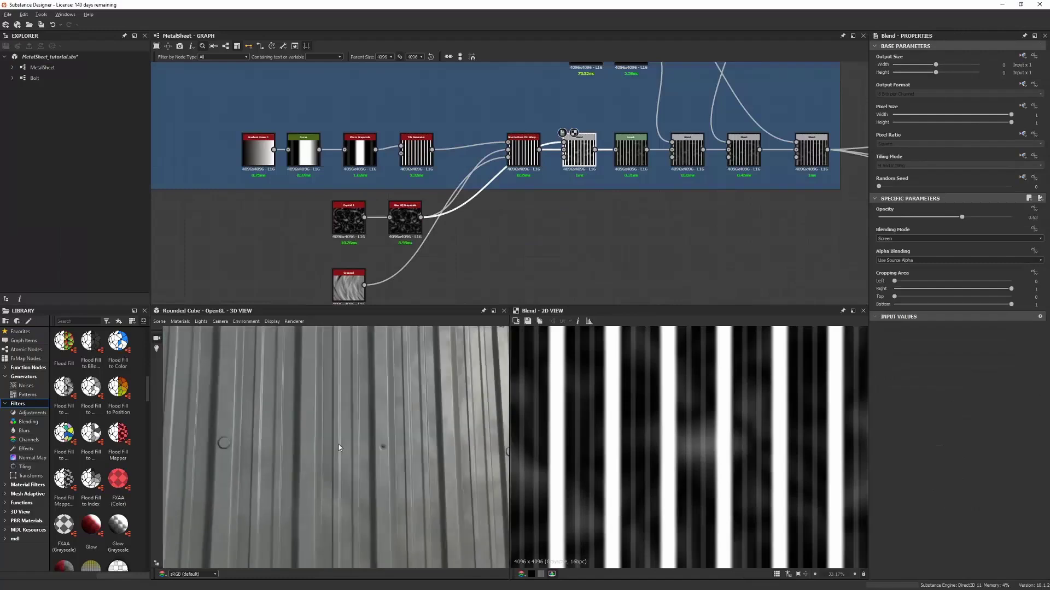
left_click(180, 321)
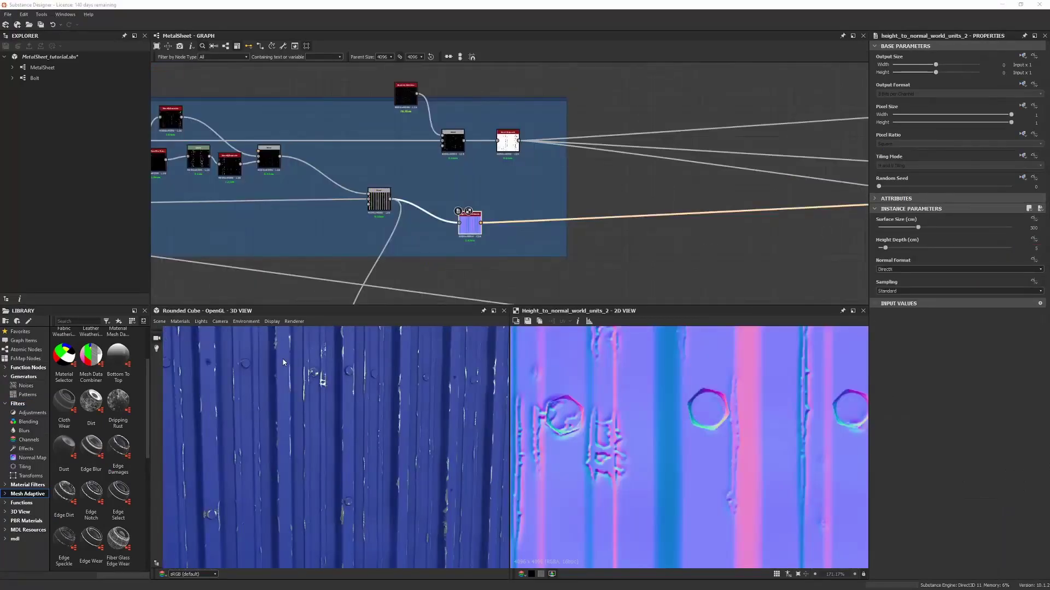
scroll(370, 249, "up", 2)
left_click(370, 246)
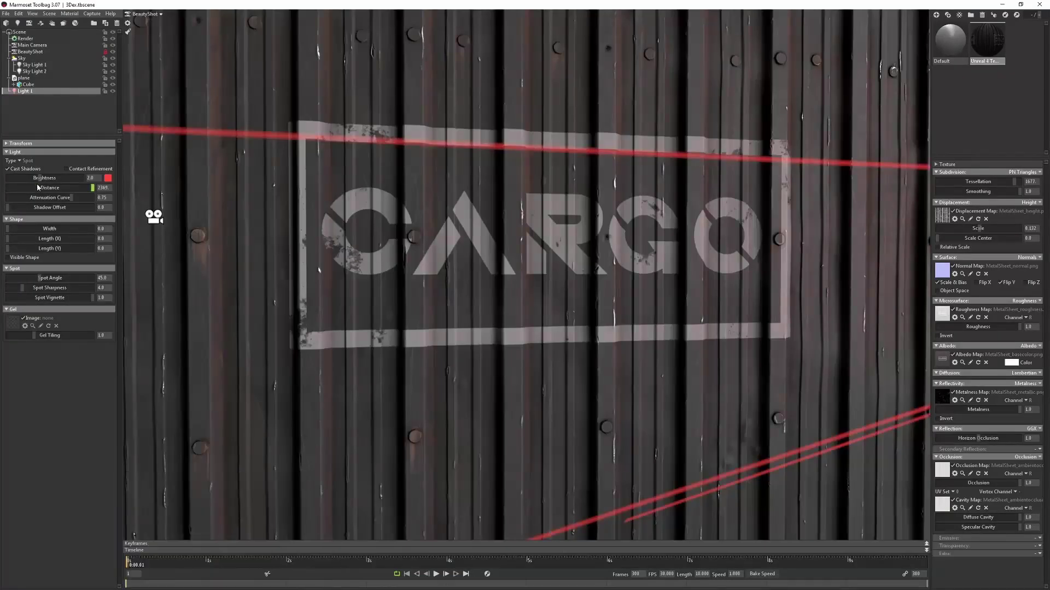
Raise Light 1's spotlight Brightness from 2.0 to 5.794
left_click_drag(37, 186, 47, 186)
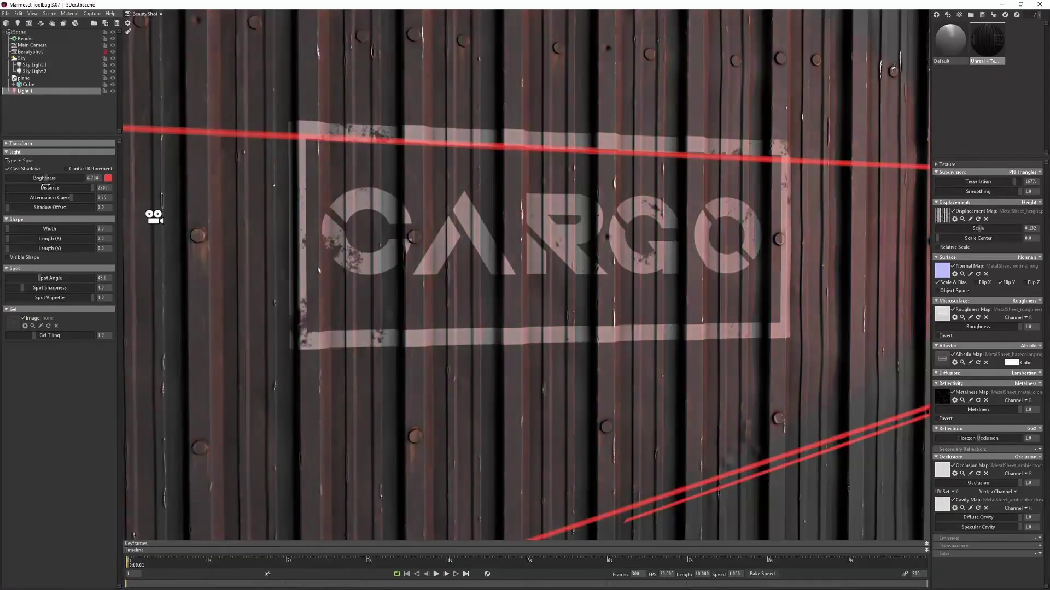